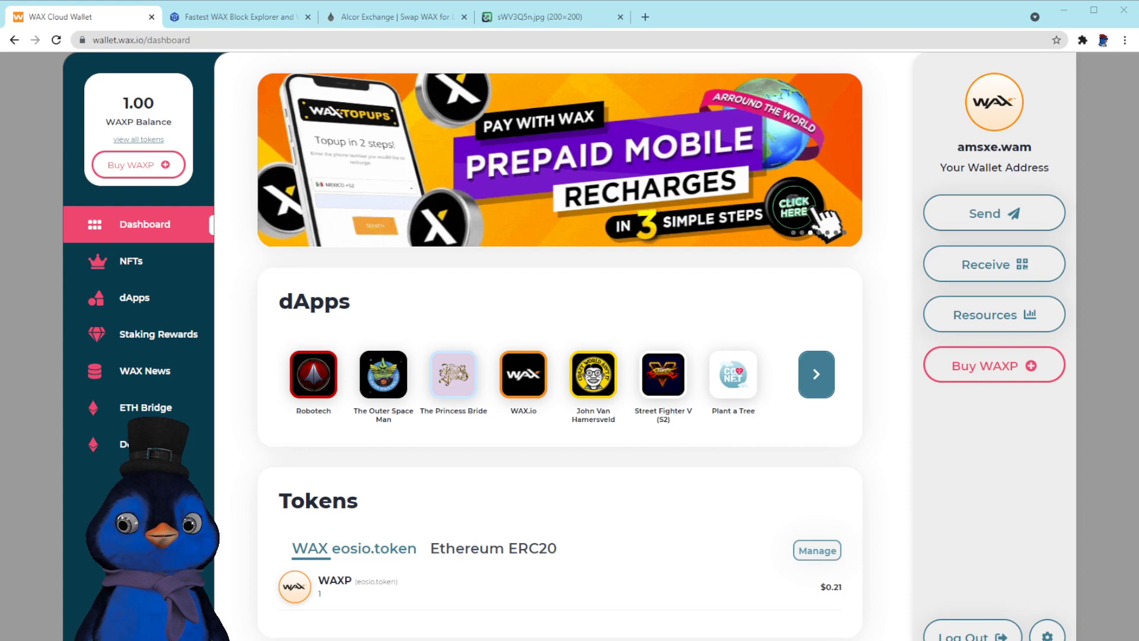
# Start a new custom token with symbol LFGK, 4 decimals and contract kingsofgraff.
pyautogui.click(816, 555)
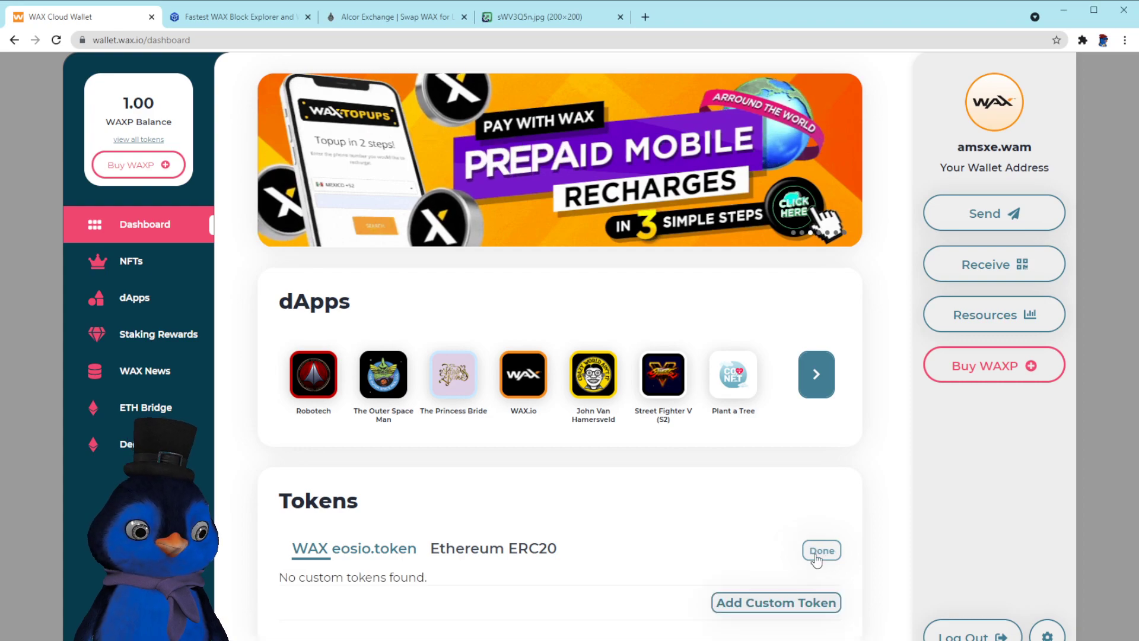
pyautogui.click(774, 602)
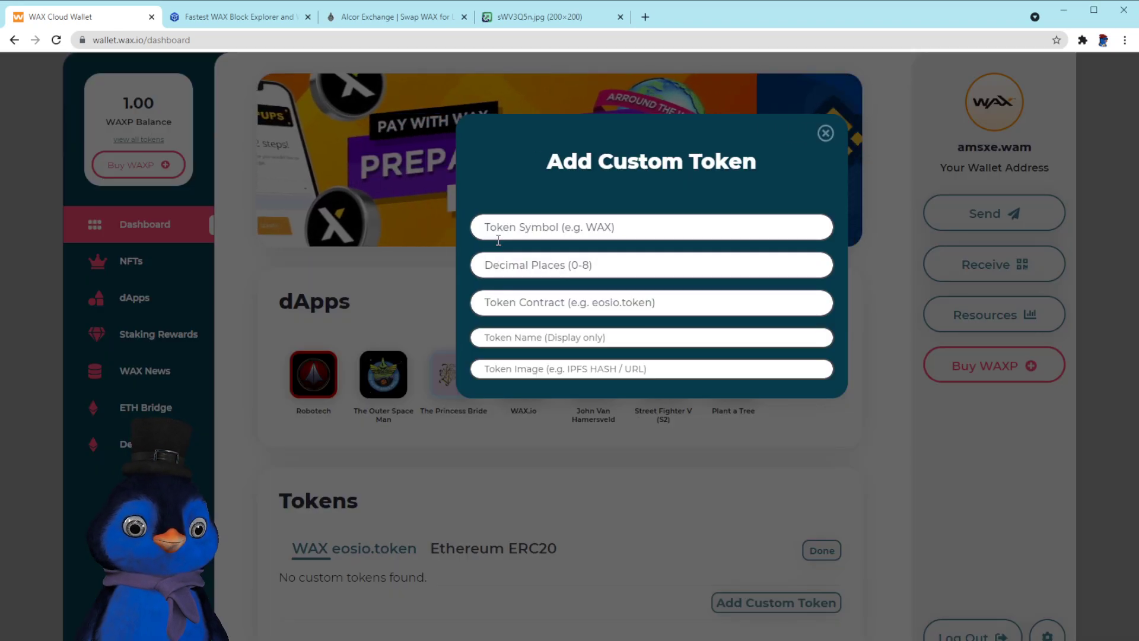
pyautogui.click(500, 265)
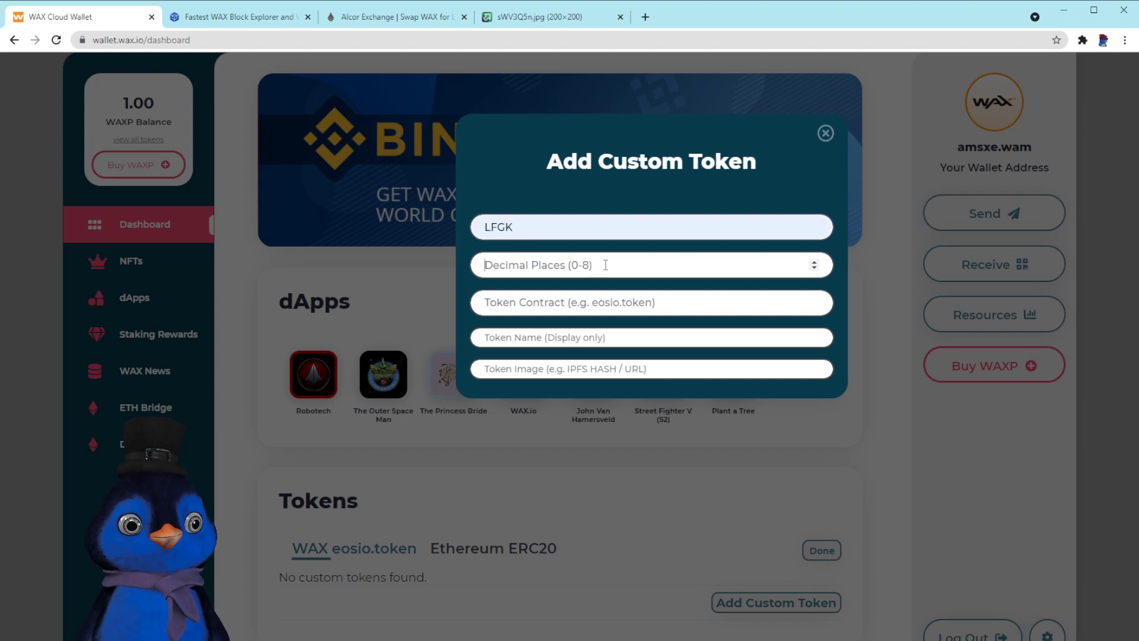
pyautogui.click(528, 265)
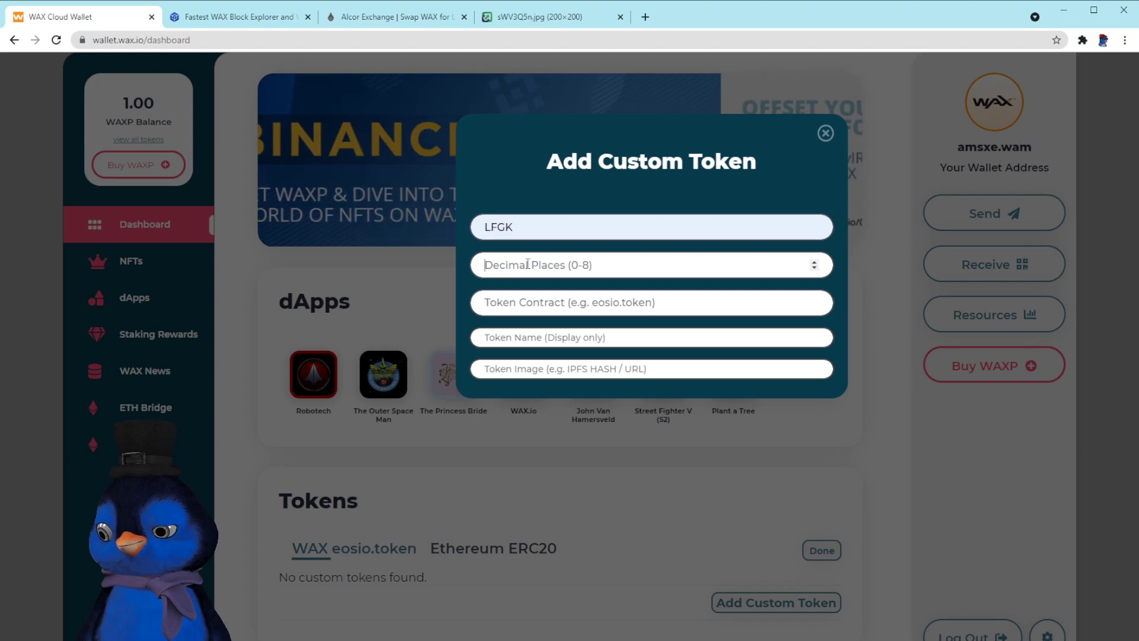
pyautogui.write('4')
pyautogui.click(523, 314)
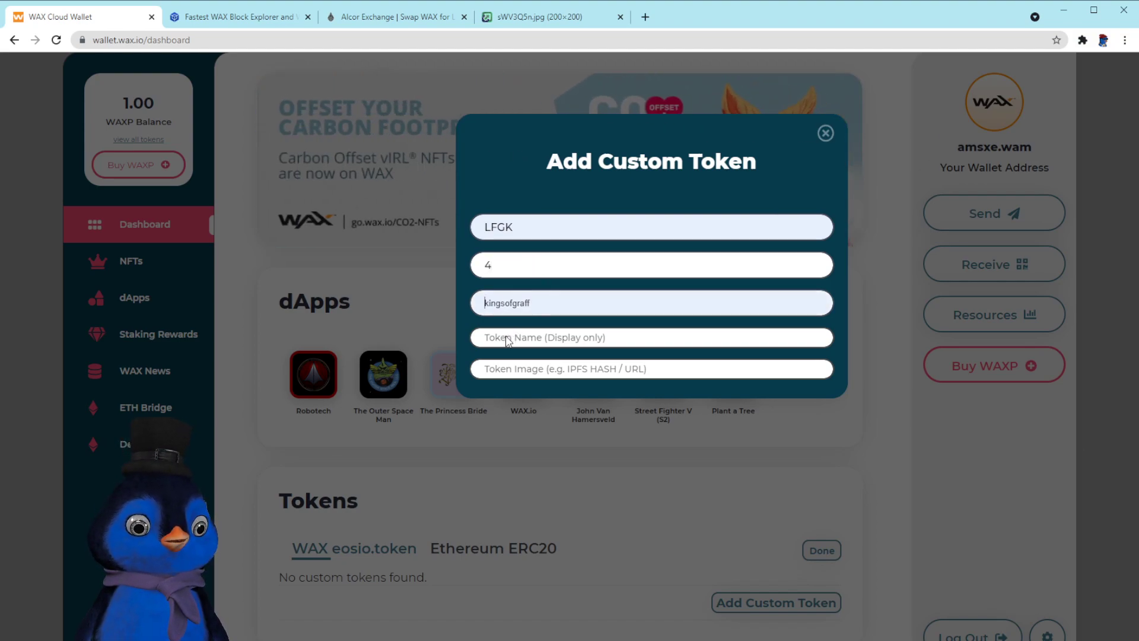
pyautogui.click(507, 340)
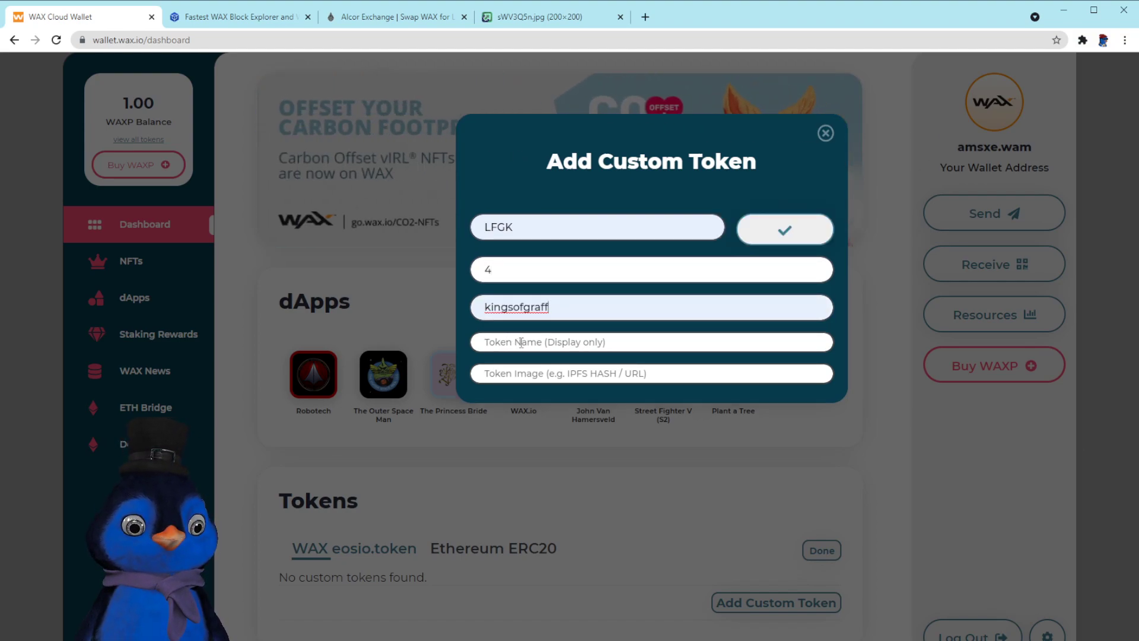
# Name the token LFGK, paste its imgur logo URL after checking it, and submit.
pyautogui.click(521, 343)
pyautogui.write('LFGK')
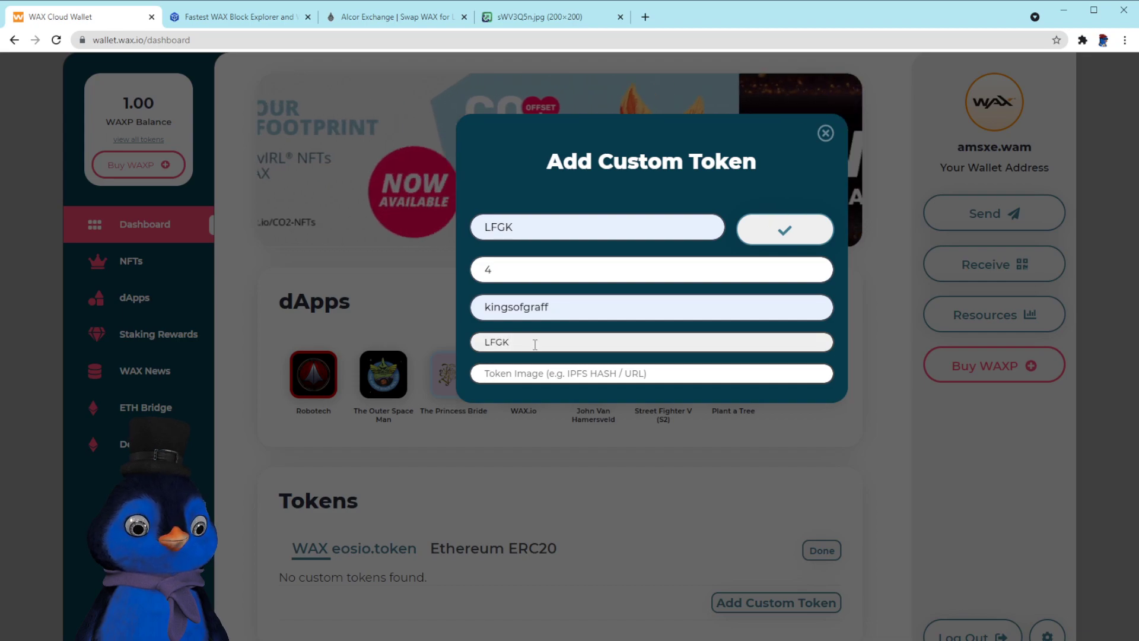
pyautogui.click(521, 373)
pyautogui.hotkey('ctrl', 'v')
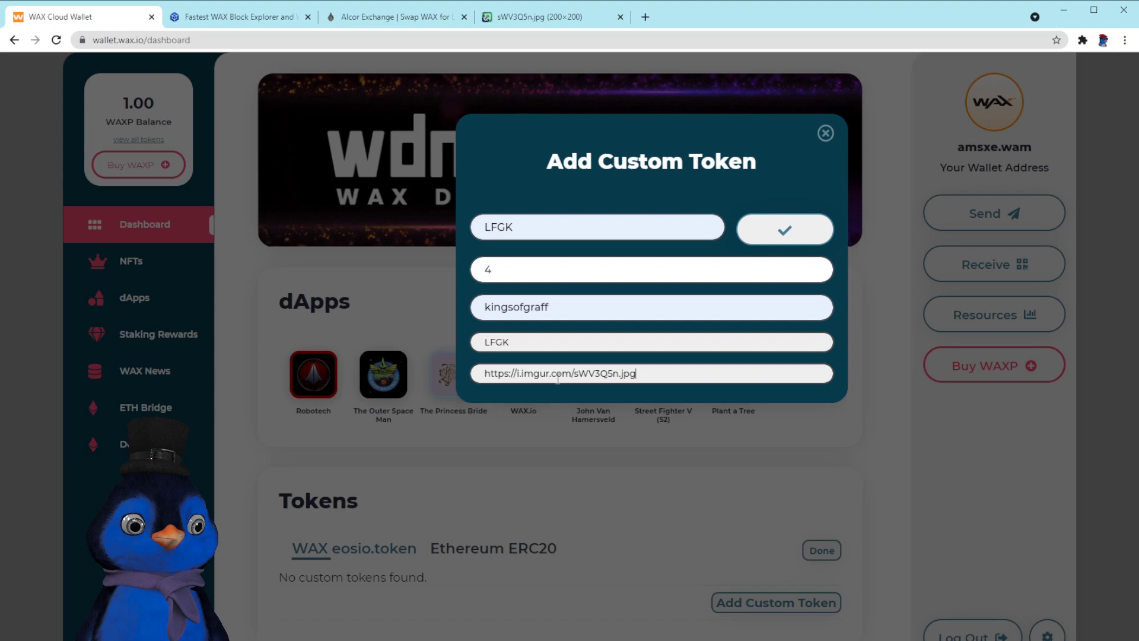
pyautogui.click(528, 17)
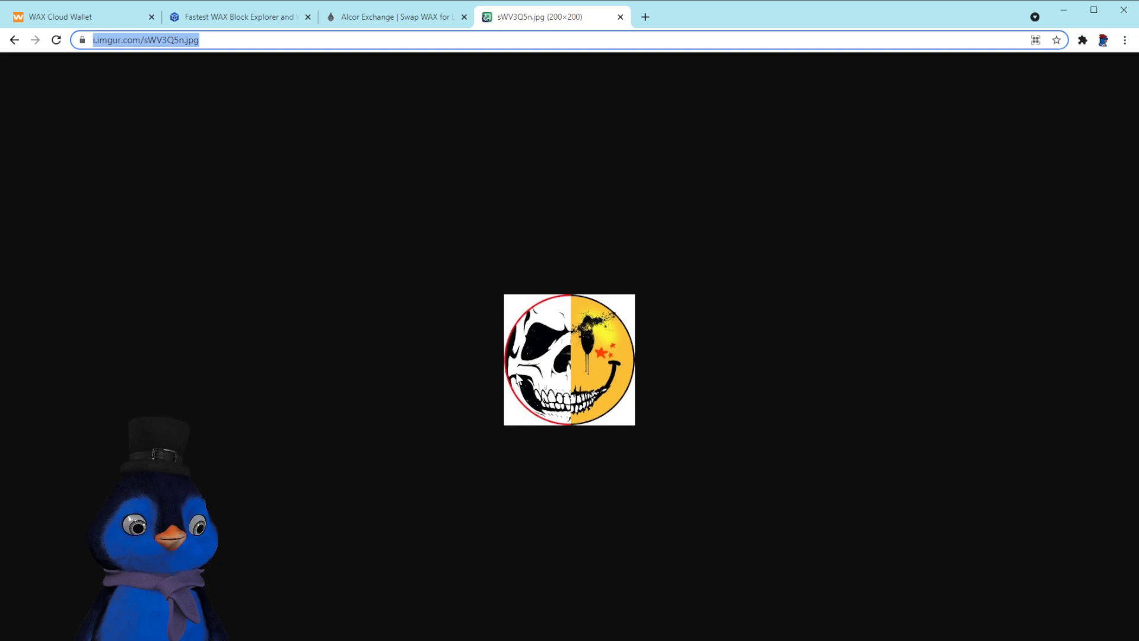
pyautogui.click(98, 18)
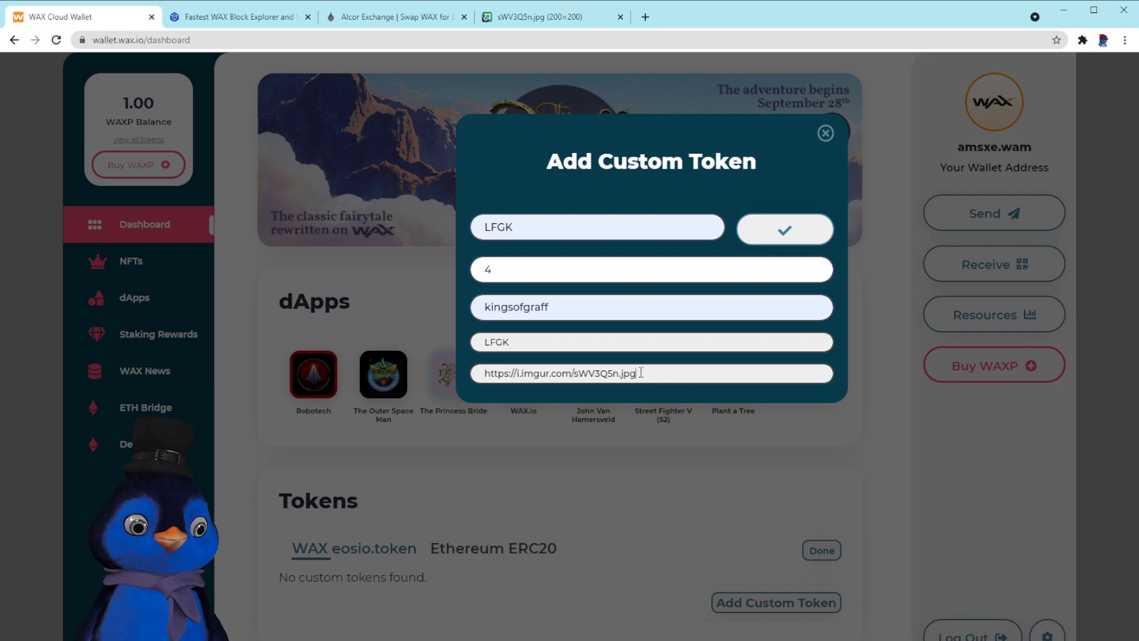
pyautogui.click(784, 232)
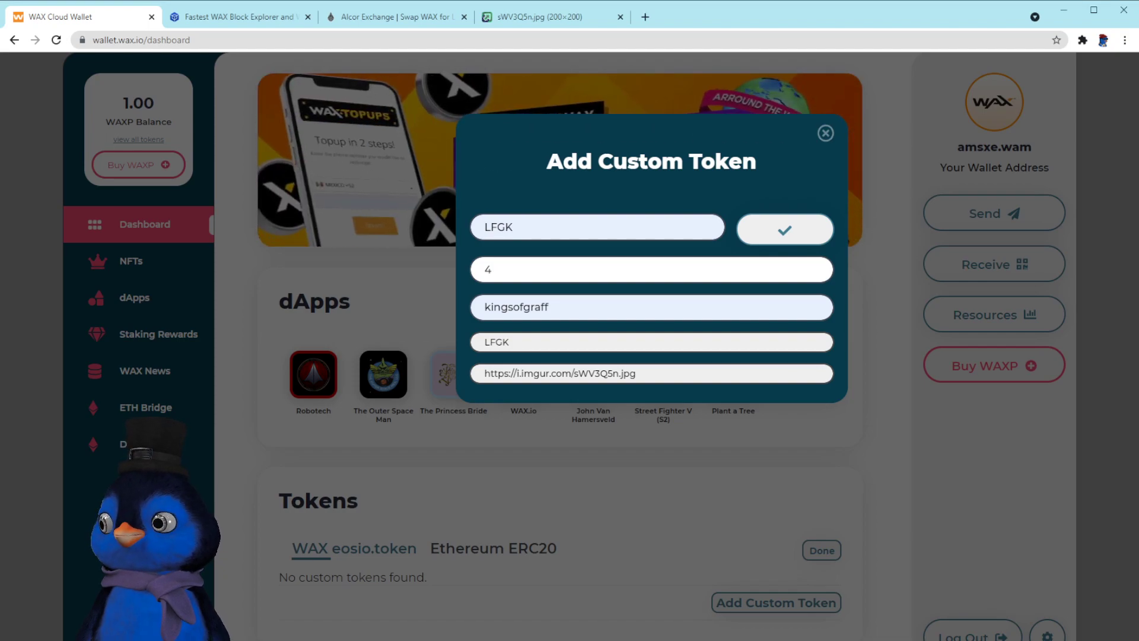
pyautogui.click(470, 418)
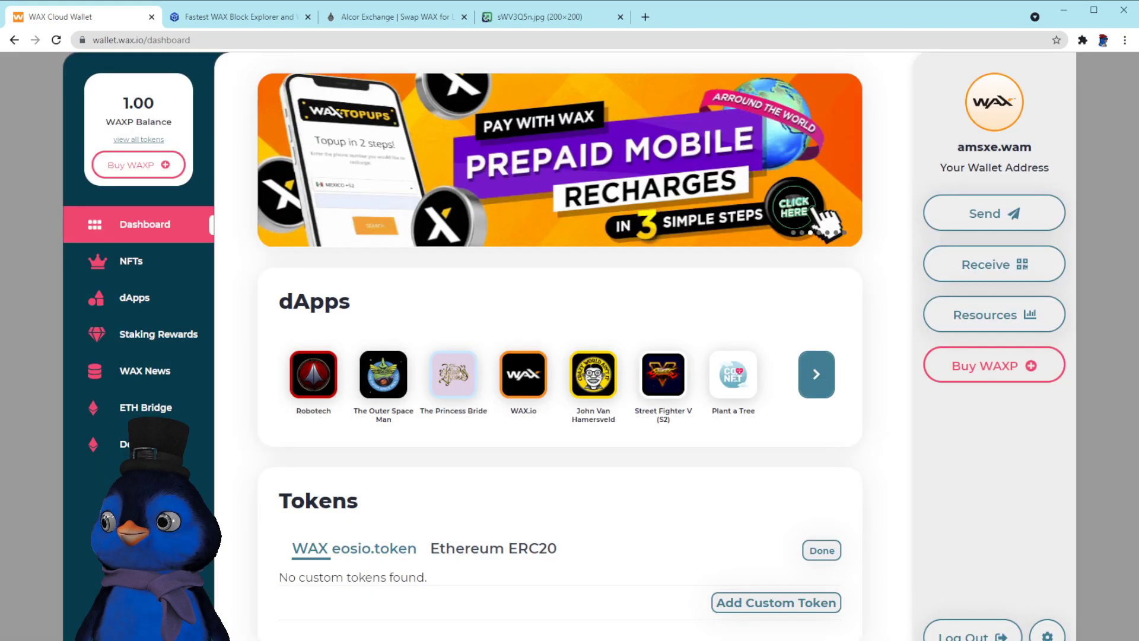
# Reload the wallet to confirm the LFGK row shows a 19926.1505 balance, then move to Alcor.
pyautogui.click(823, 552)
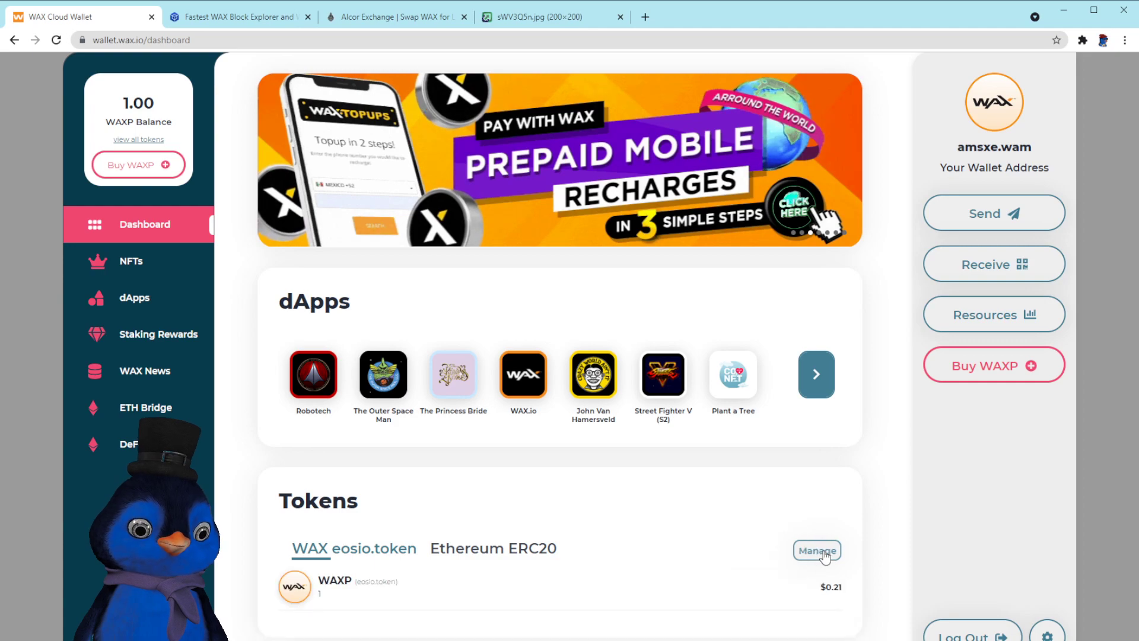
pyautogui.click(55, 41)
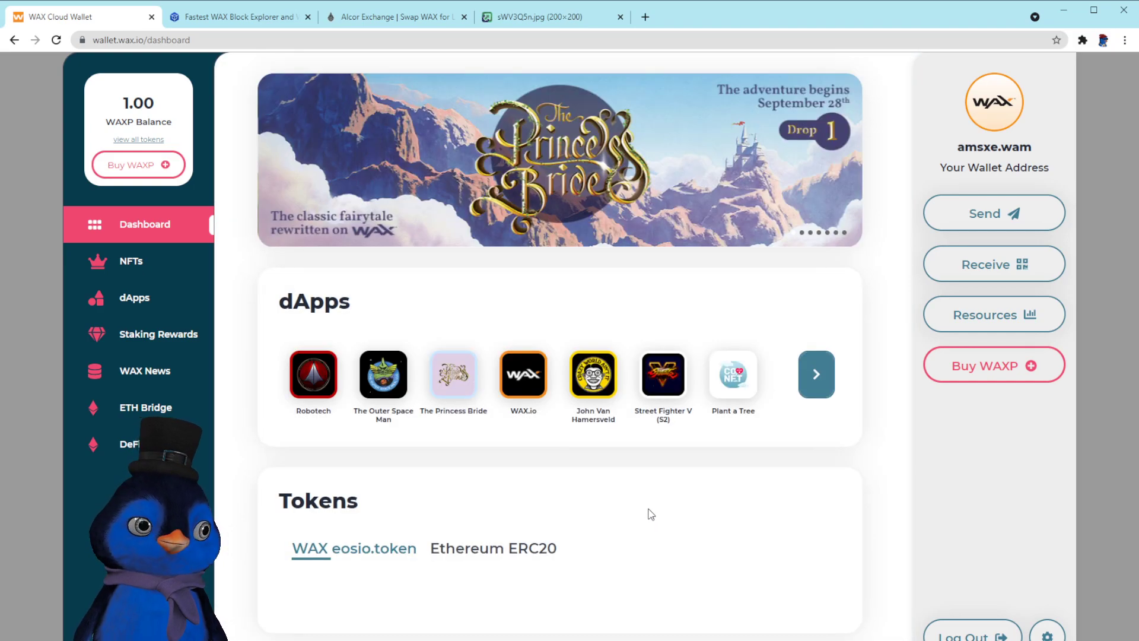
pyautogui.scroll(-1, 620, 531)
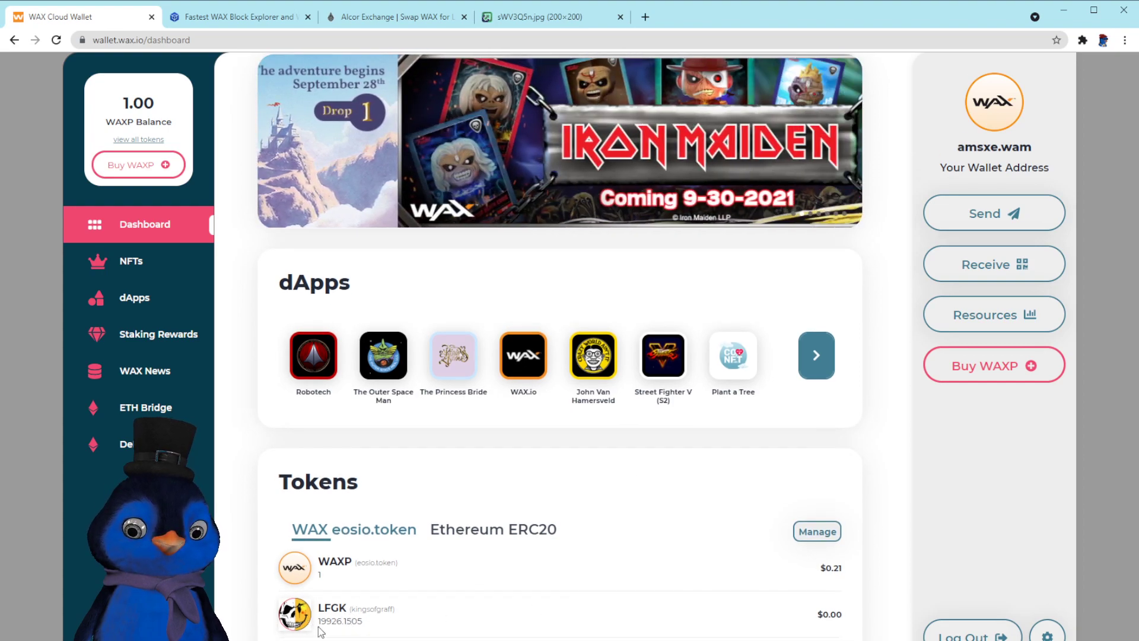
pyautogui.moveTo(319, 621); pyautogui.dragTo(375, 631)
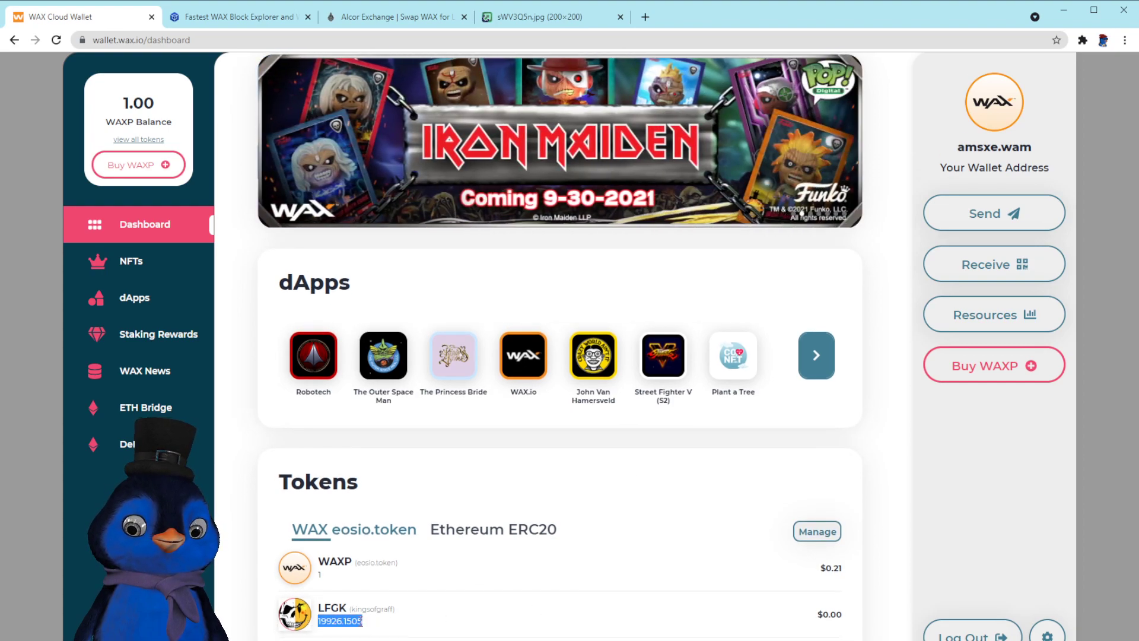
pyautogui.click(334, 613)
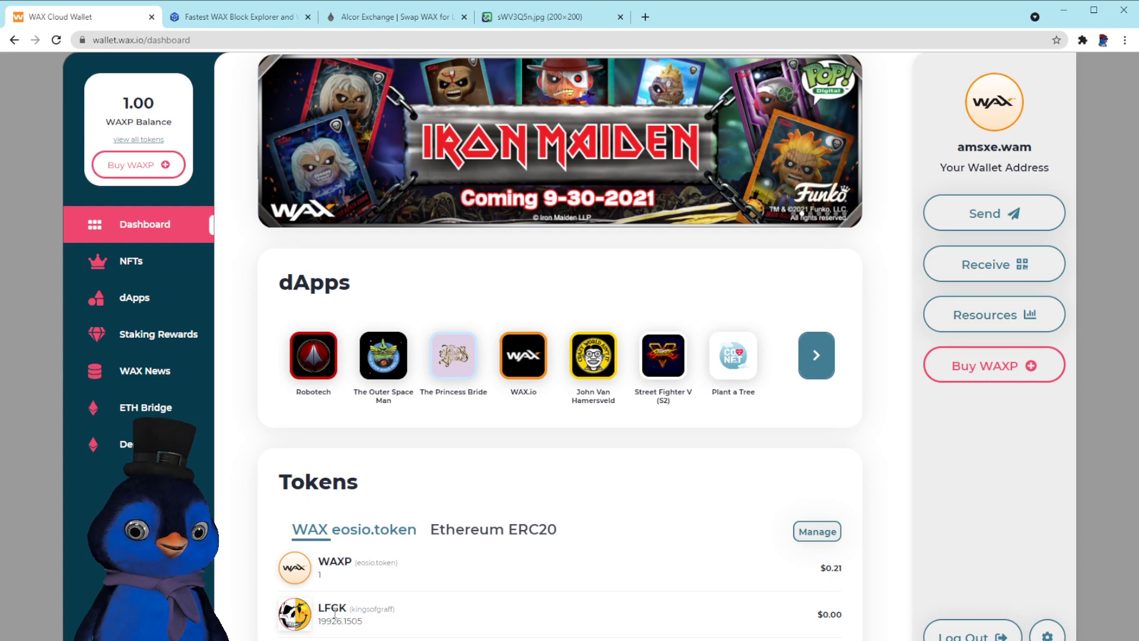
pyautogui.click(361, 18)
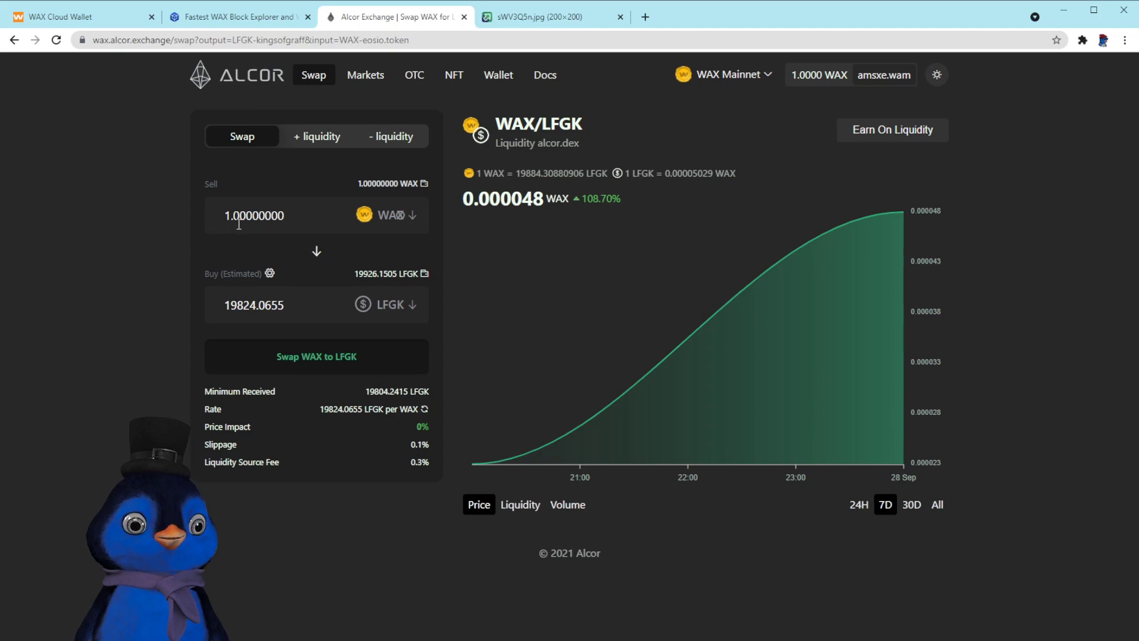
# Reset the swap page and choose LFGK as the token to buy.
pyautogui.moveTo(297, 219); pyautogui.dragTo(130, 221)
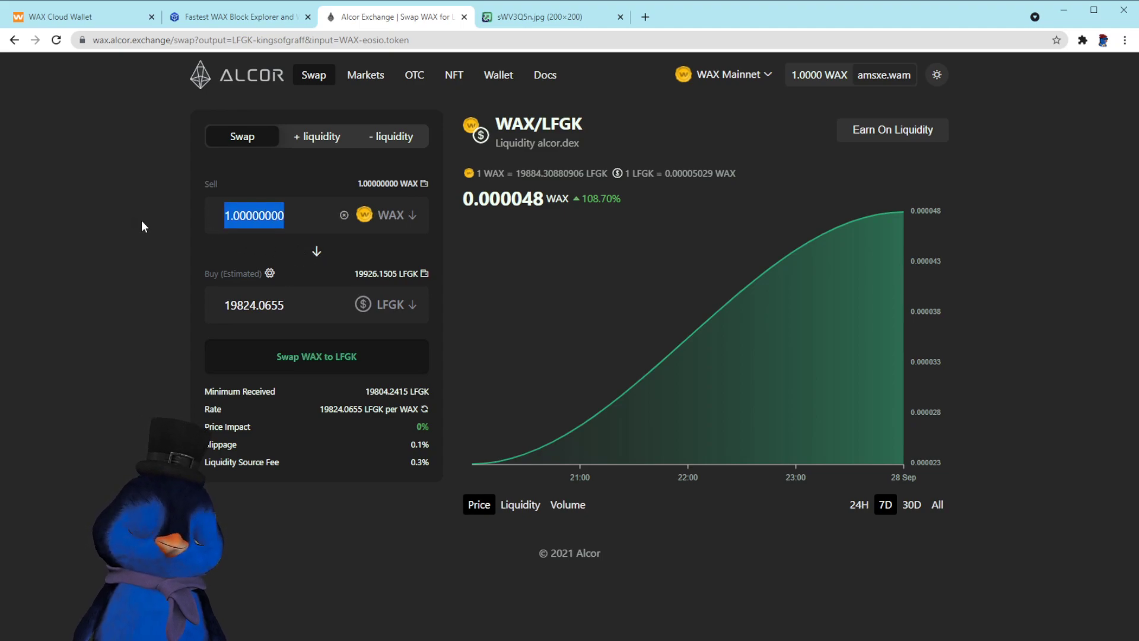
pyautogui.press('BackSpace')
pyautogui.moveTo(300, 315); pyautogui.dragTo(99, 301)
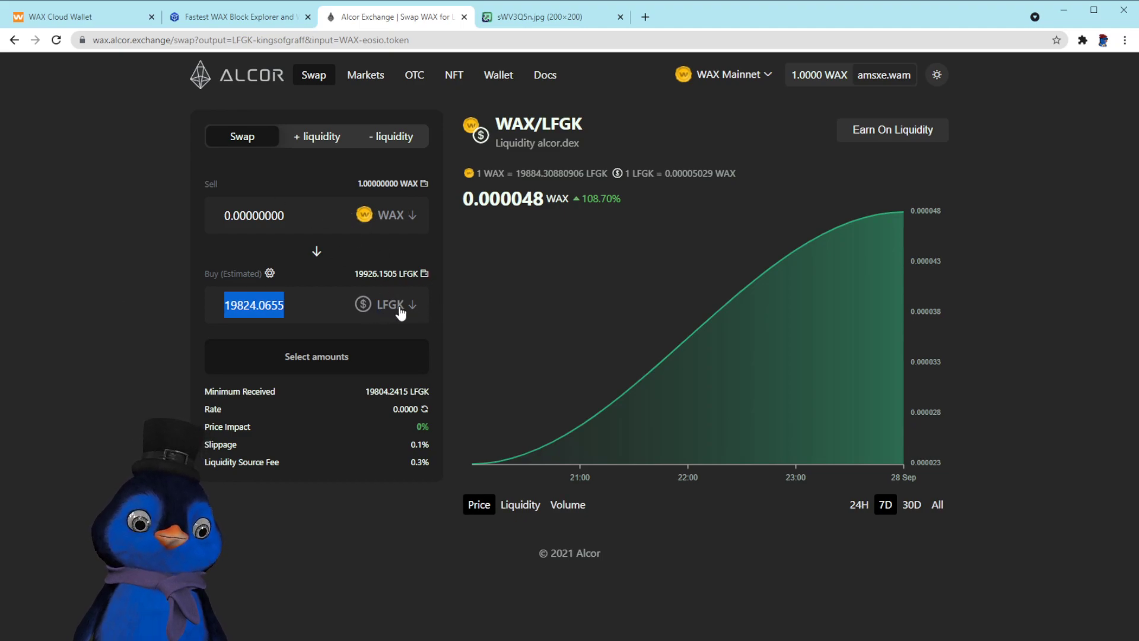
pyautogui.click(318, 79)
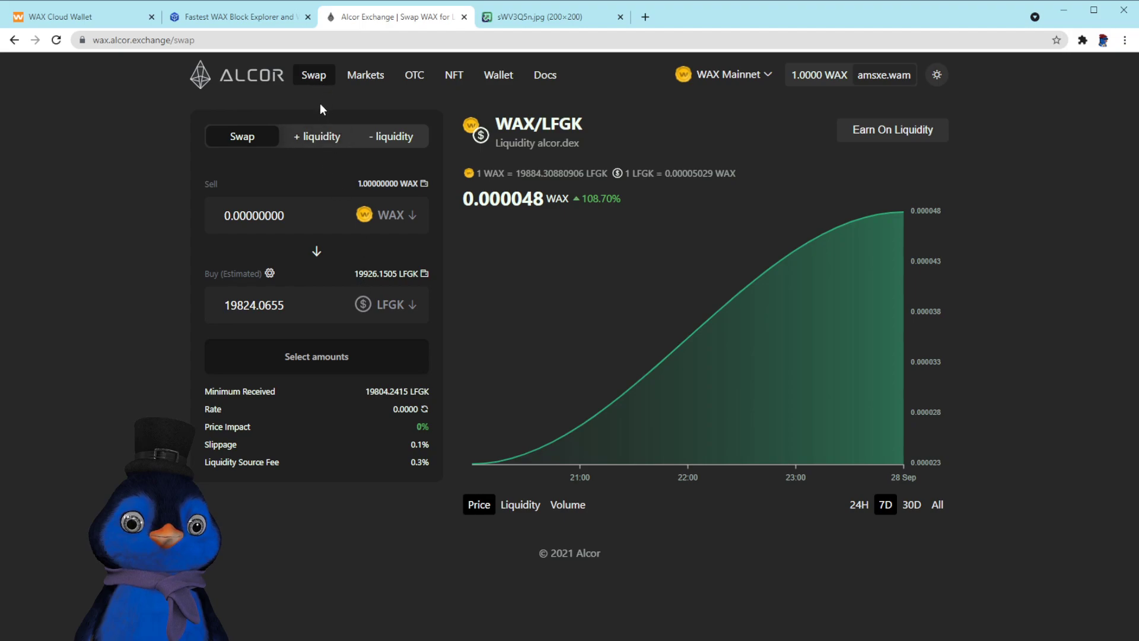
pyautogui.click(393, 306)
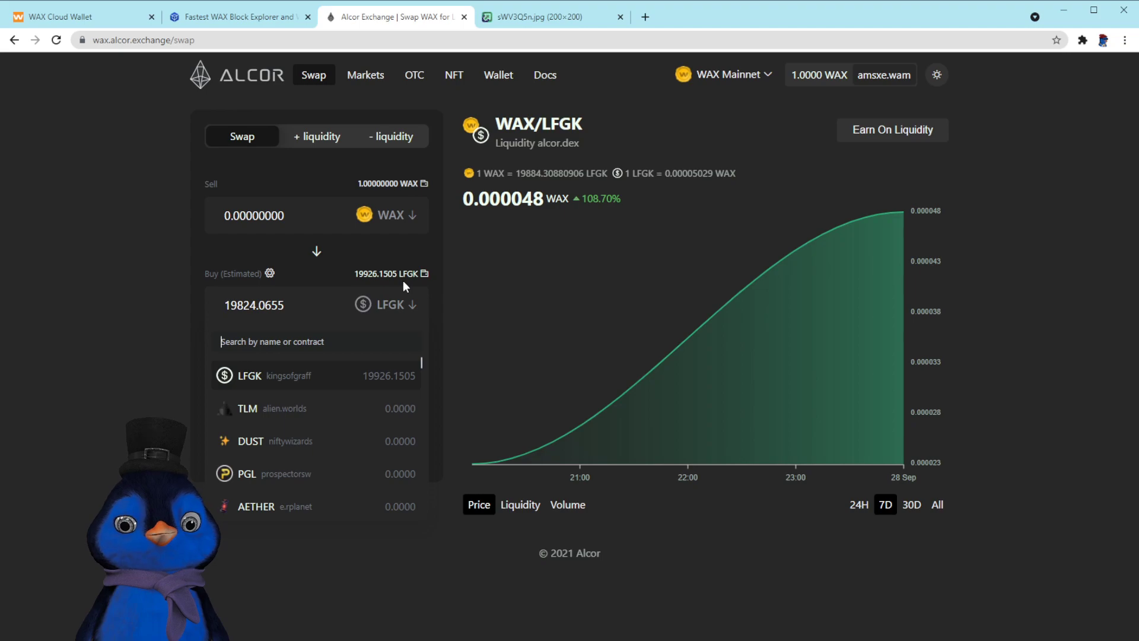
pyautogui.write('lfgk')
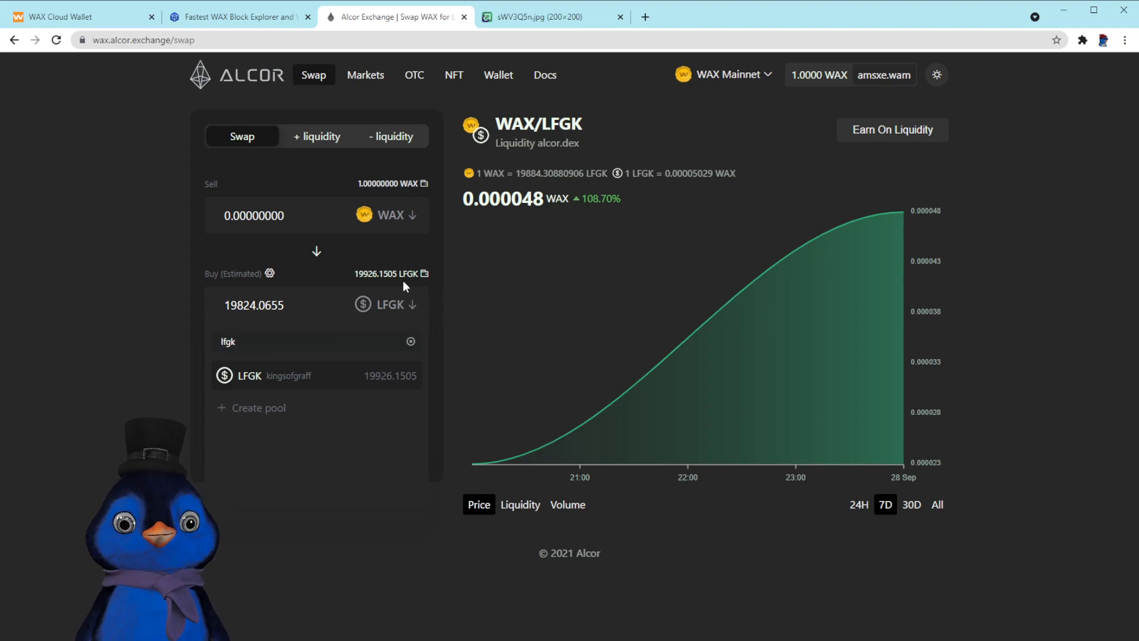
pyautogui.click(286, 375)
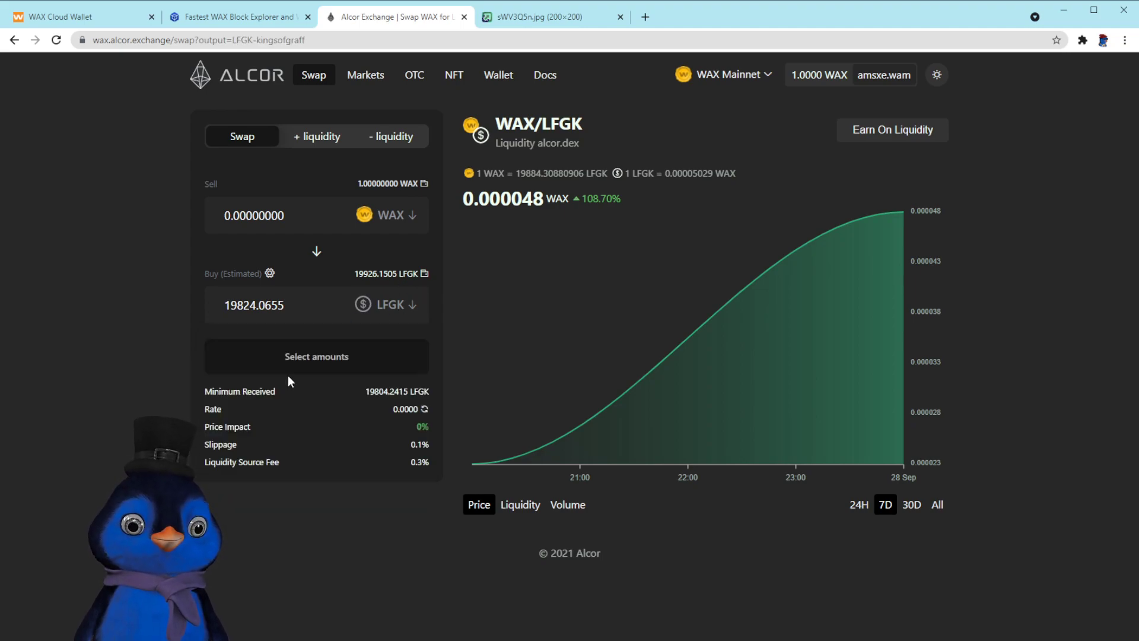
# Sell 1 WAX for LFGK, dismiss the CPU and approval popups, and reload.
pyautogui.click(277, 223)
pyautogui.hotkey('ctrl', 'a')
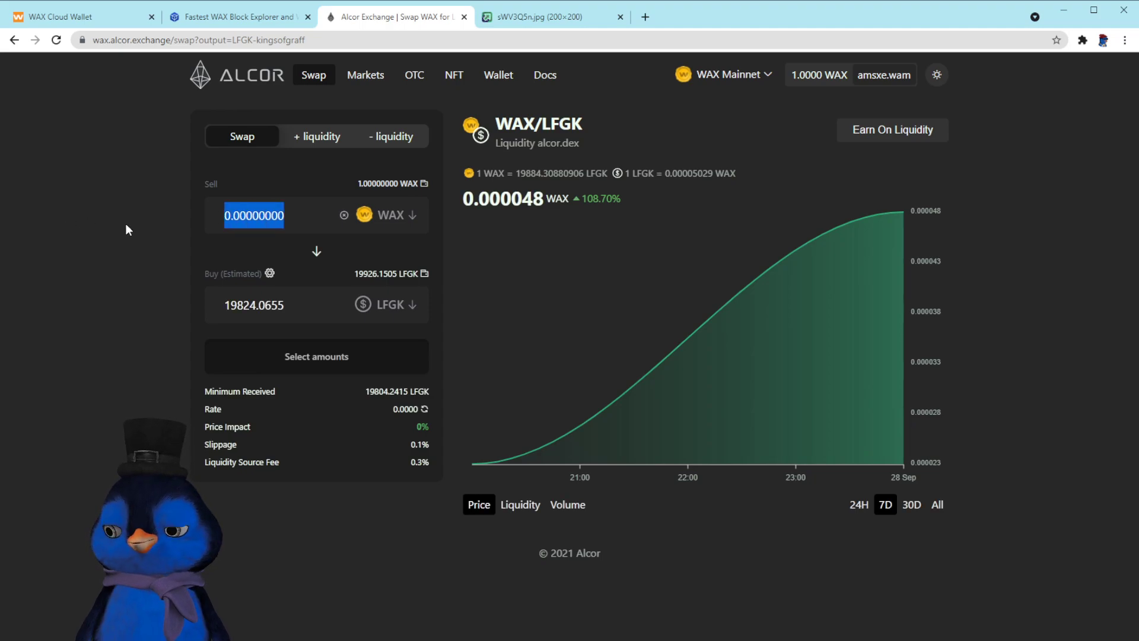
pyautogui.write('1')
pyautogui.click(169, 229)
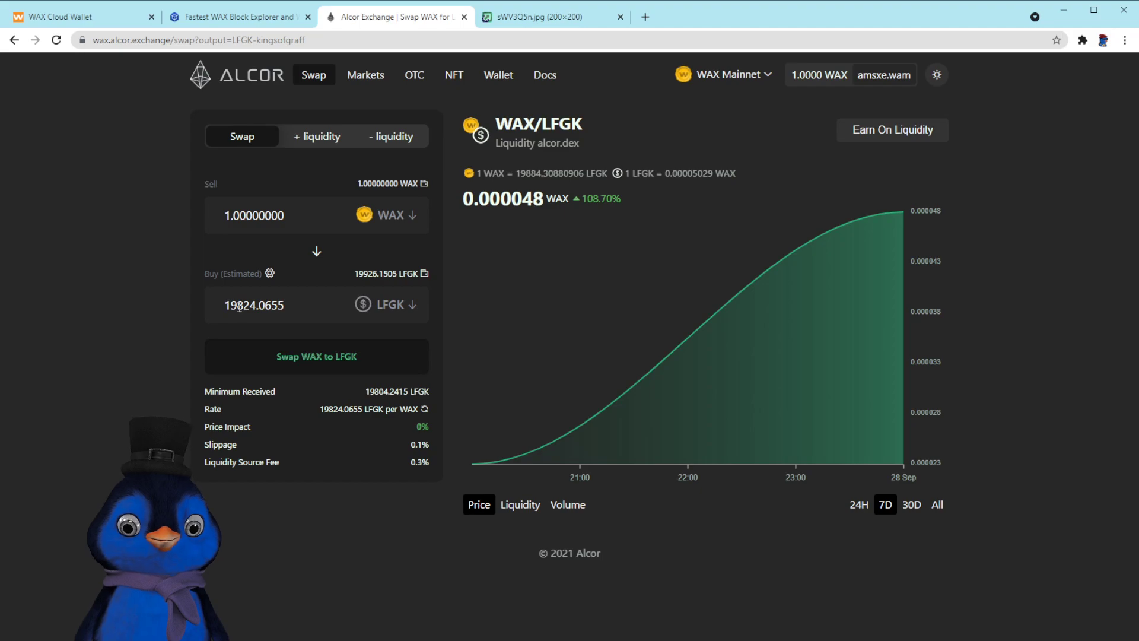
pyautogui.click(309, 359)
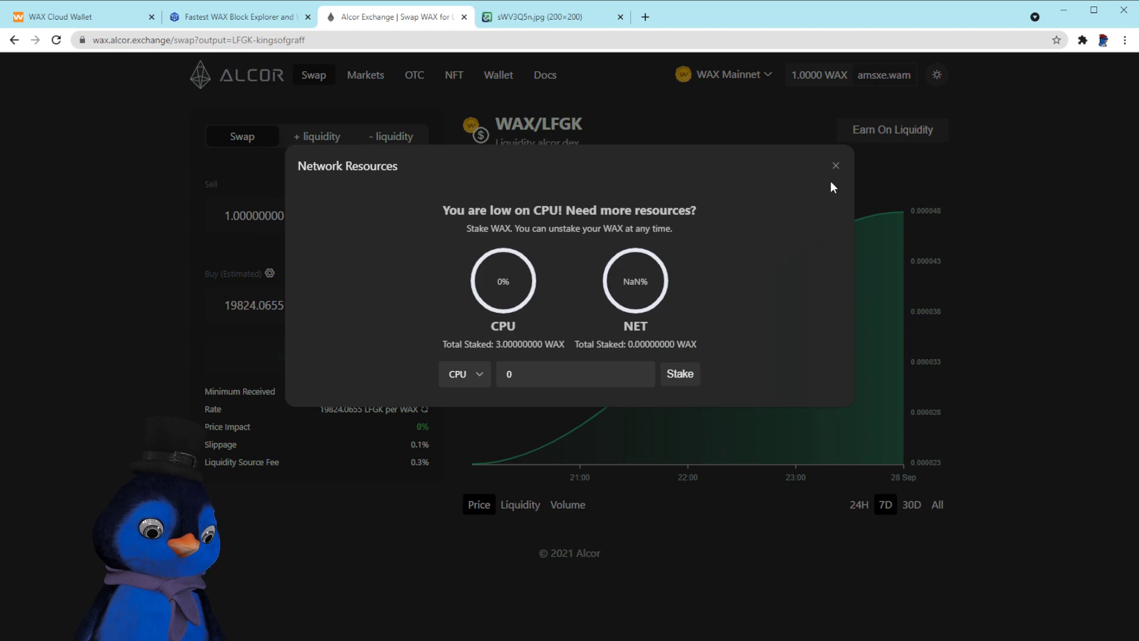
pyautogui.click(835, 166)
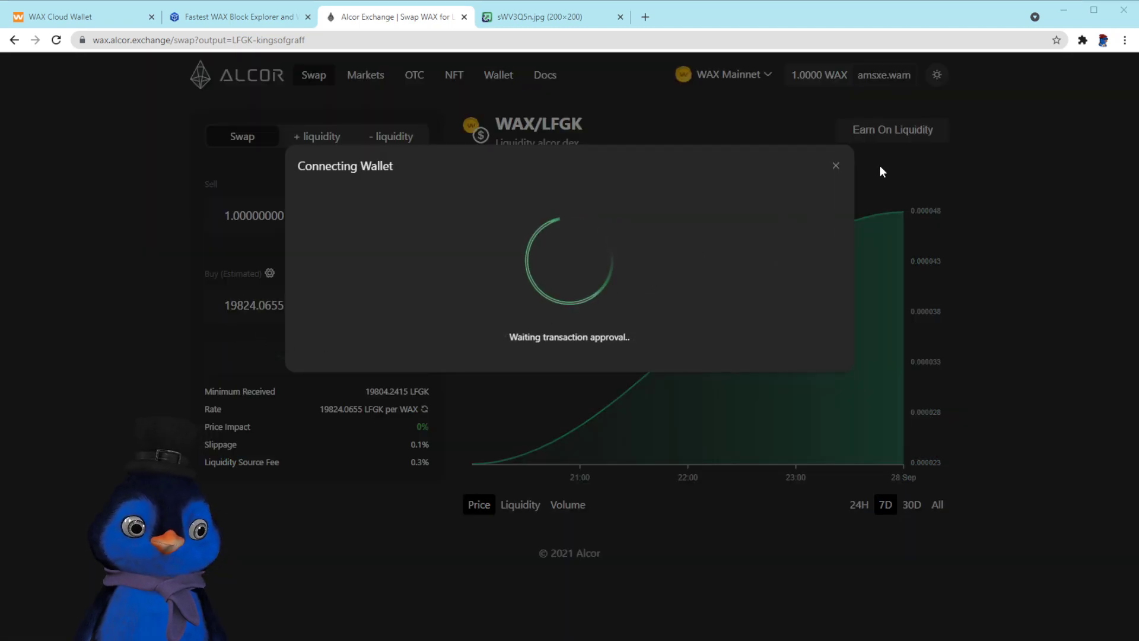
pyautogui.click(833, 167)
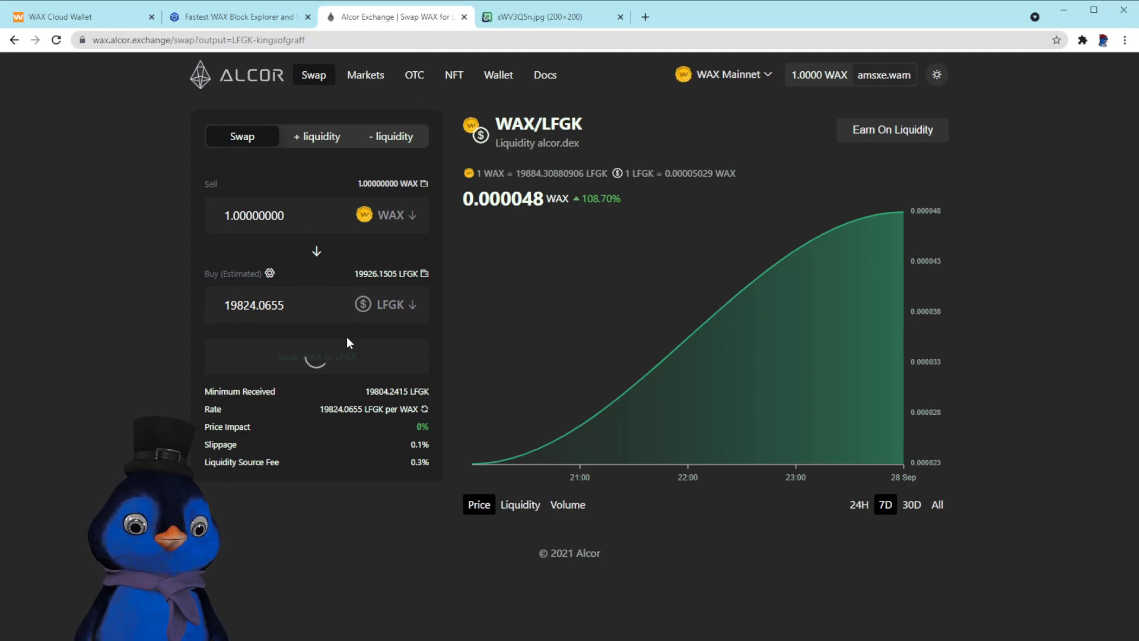
pyautogui.click(57, 40)
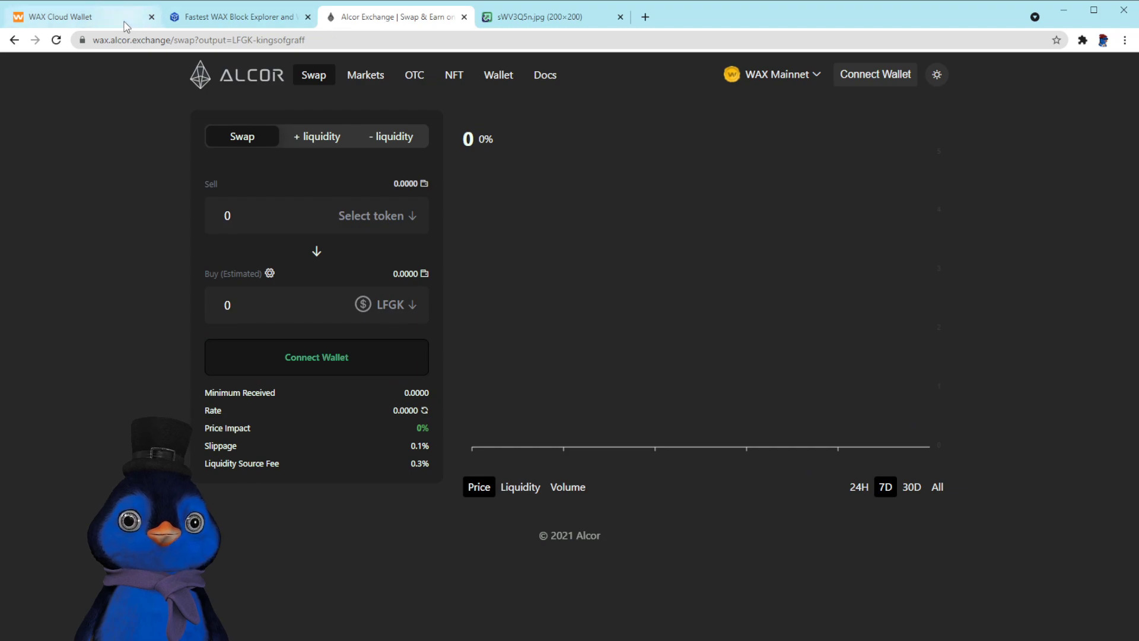
# Check the new LFGK balance and start a send of 100 LFGK.
pyautogui.click(122, 22)
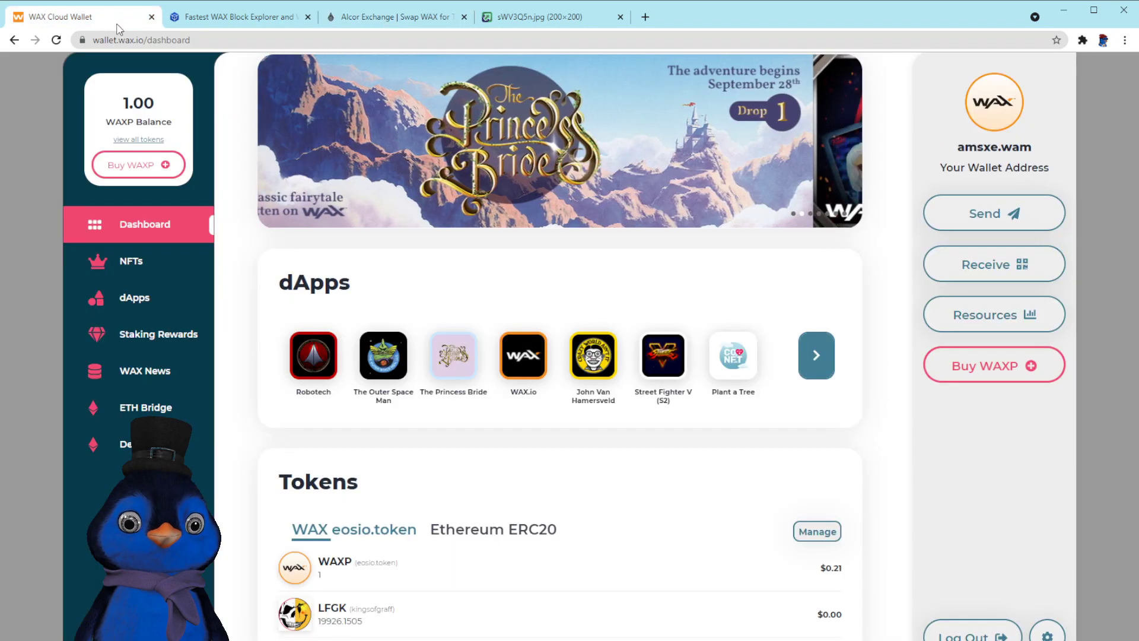
pyautogui.doubleClick(344, 621)
pyautogui.click(353, 622)
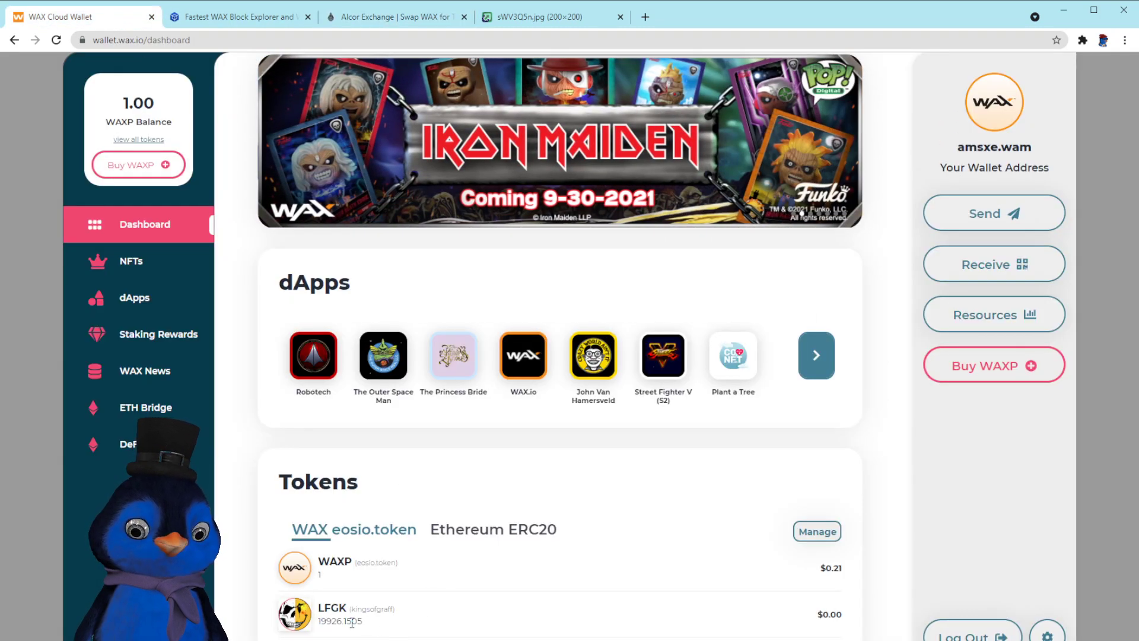
pyautogui.doubleClick(329, 622)
pyautogui.click(401, 624)
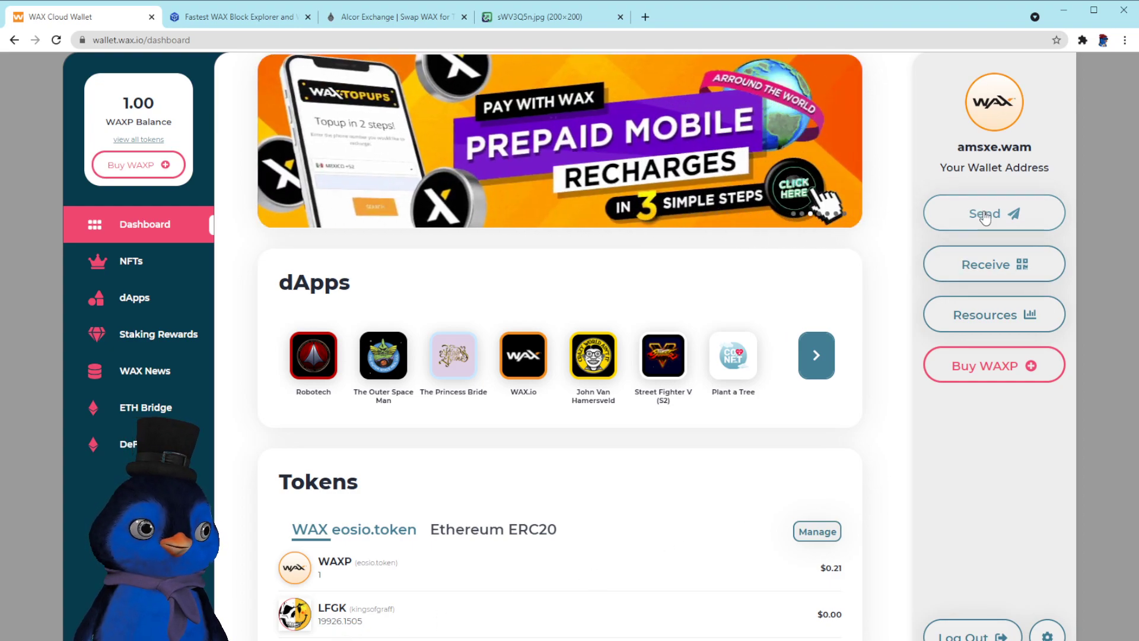
pyautogui.click(982, 218)
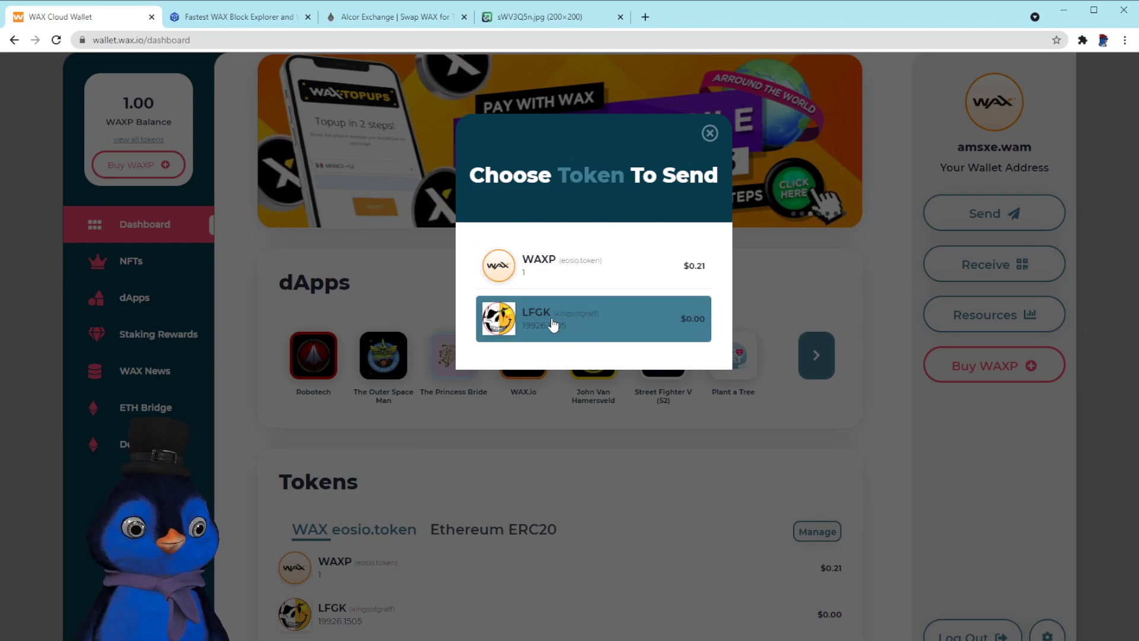
pyautogui.click(580, 327)
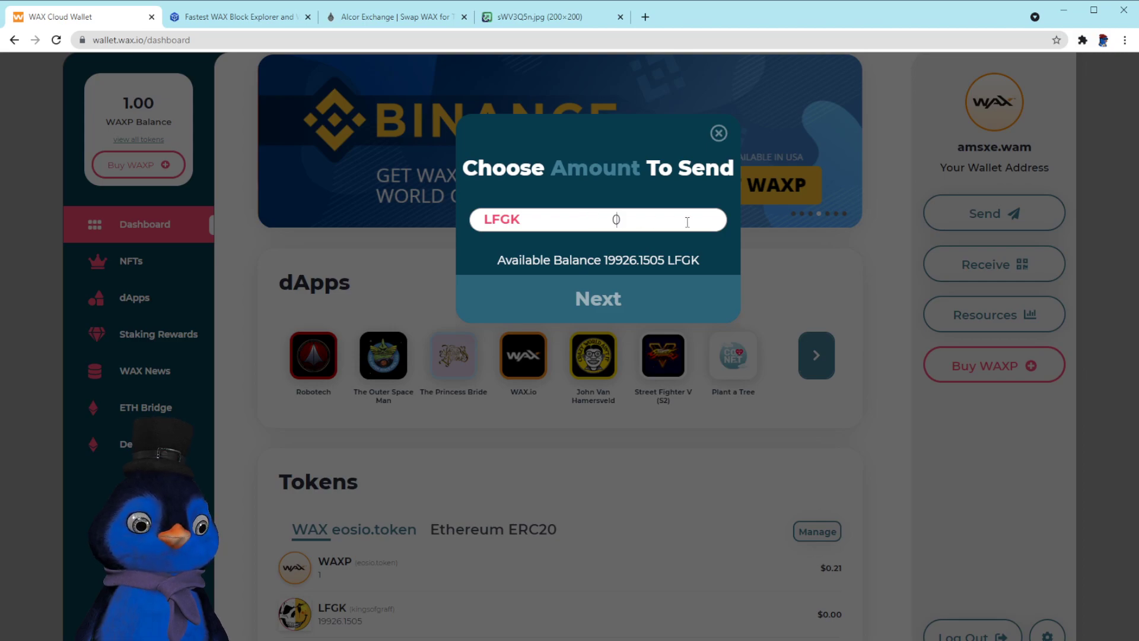
pyautogui.write('1')
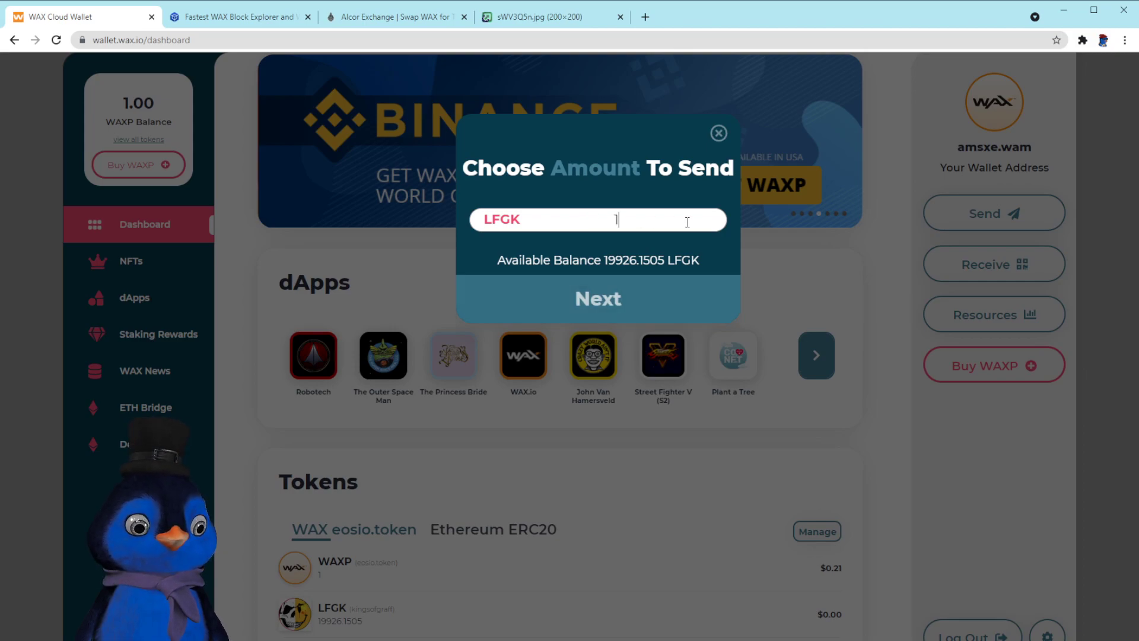
pyautogui.write('00')
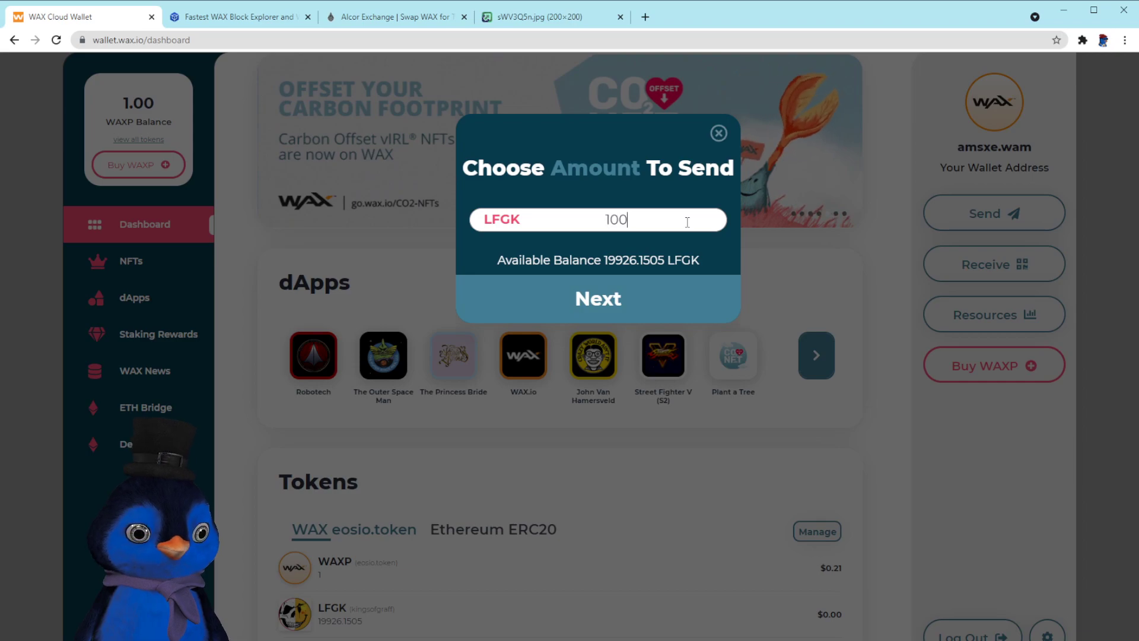
pyautogui.click(608, 308)
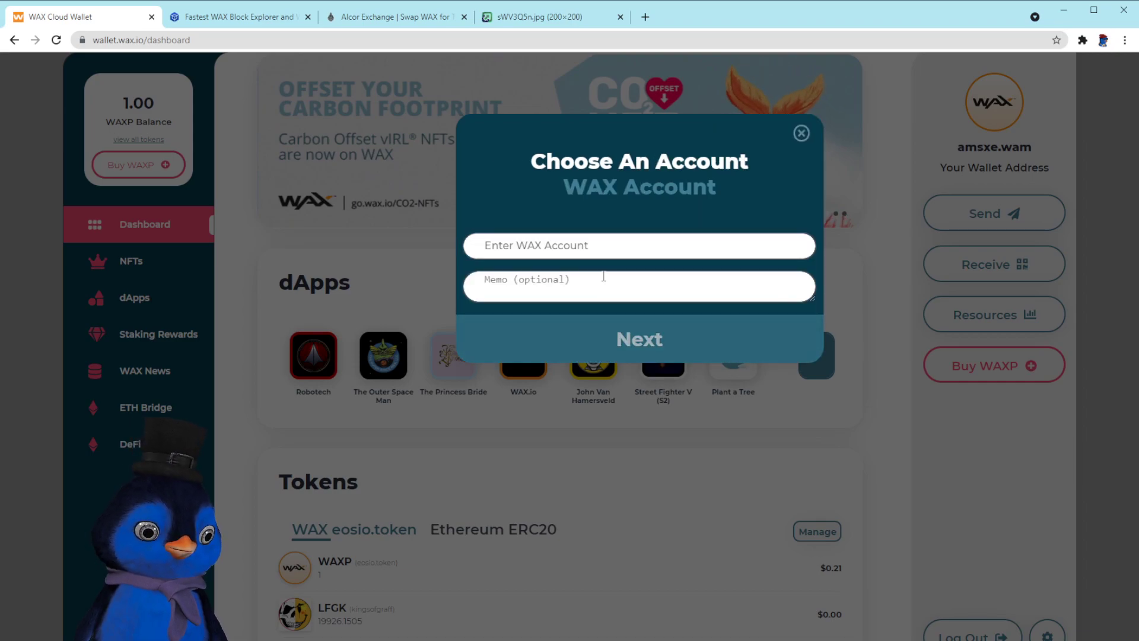
# Enter the recipient account and memo 'GK COIN IS HERE! LFGK!!!', submit, and dismiss the success message.
pyautogui.click(553, 243)
pyautogui.write('pixellabsnft')
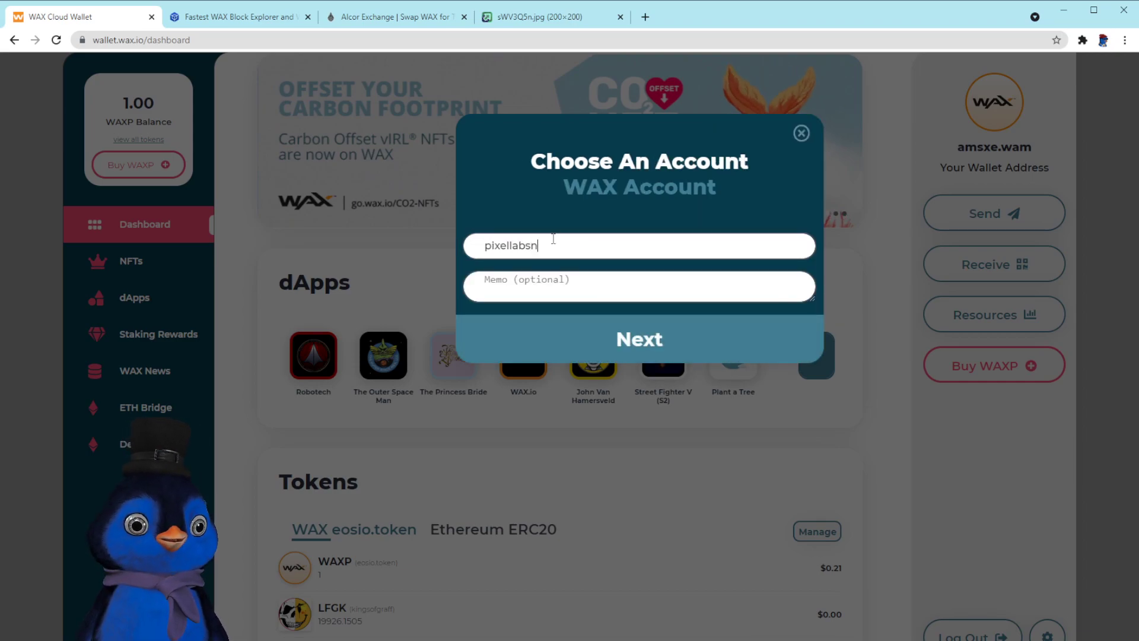
pyautogui.click(671, 278)
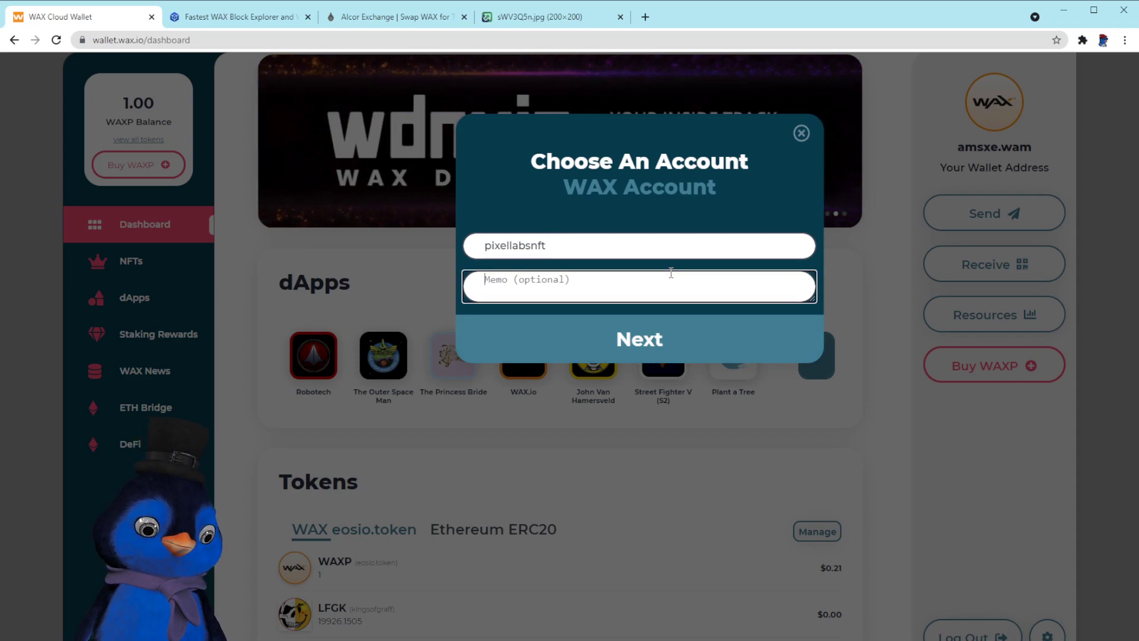
pyautogui.write('GK COIN IS HEE!')
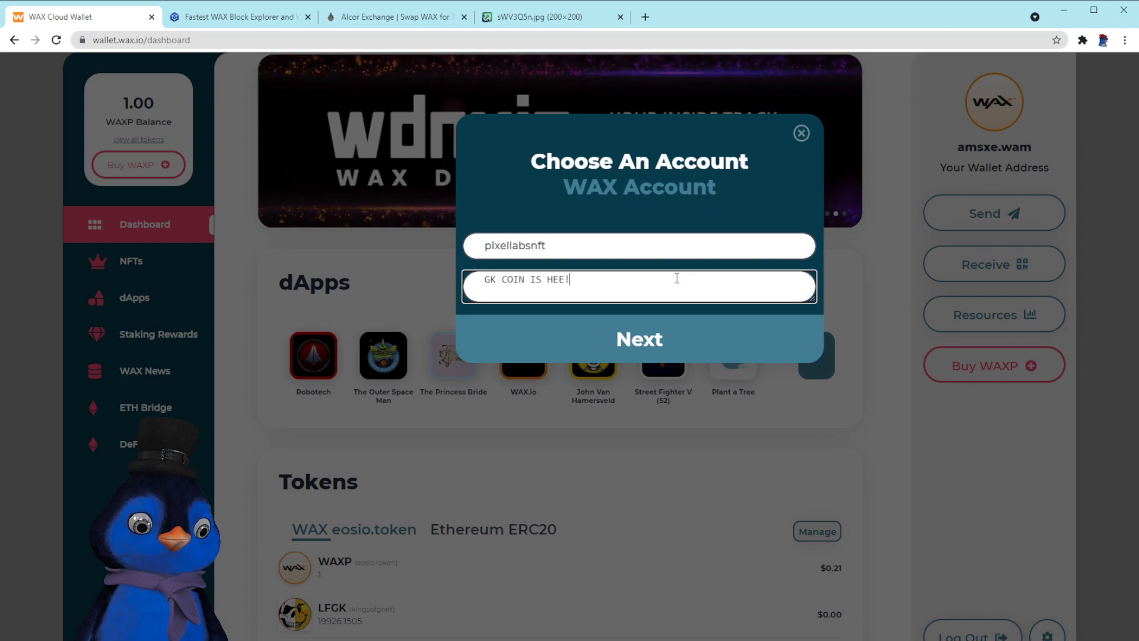
pyautogui.press('BackSpace')
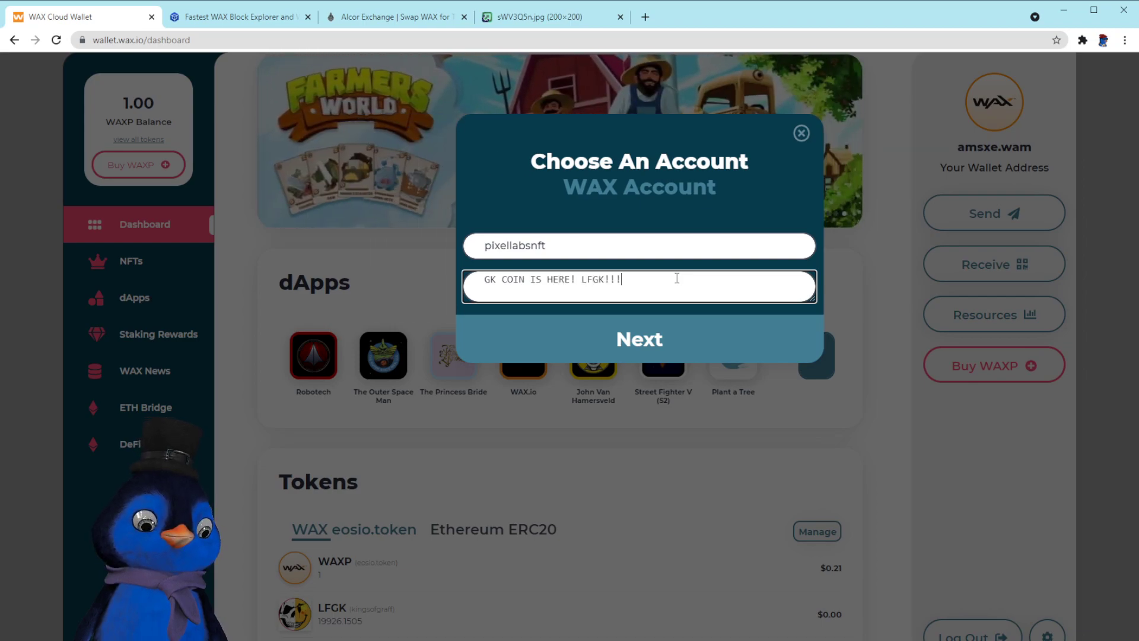
pyautogui.click(646, 341)
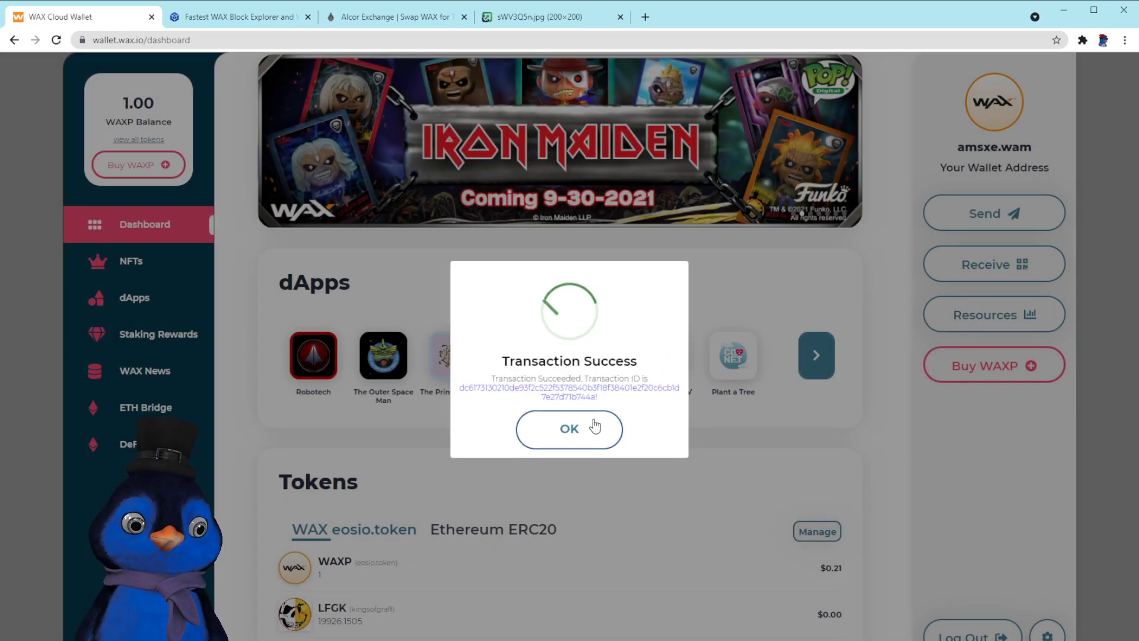
pyautogui.click(593, 428)
# Look up the wallet's own account on bloks.io, check the latest transfer memo, and open the Wallet transfer form.
pyautogui.click(228, 19)
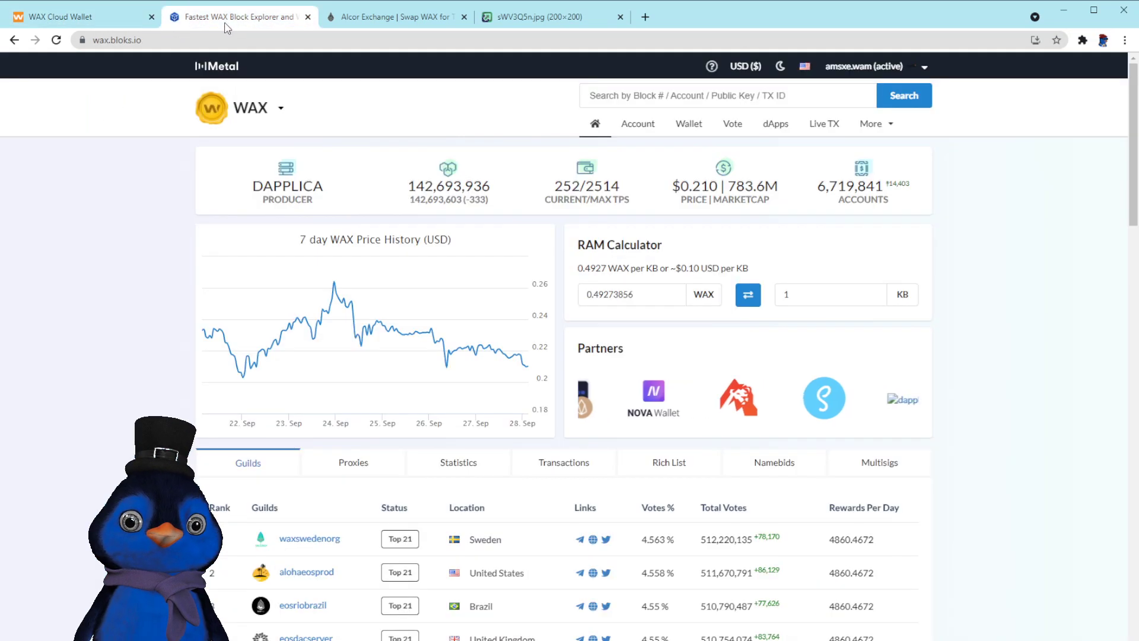
pyautogui.click(682, 99)
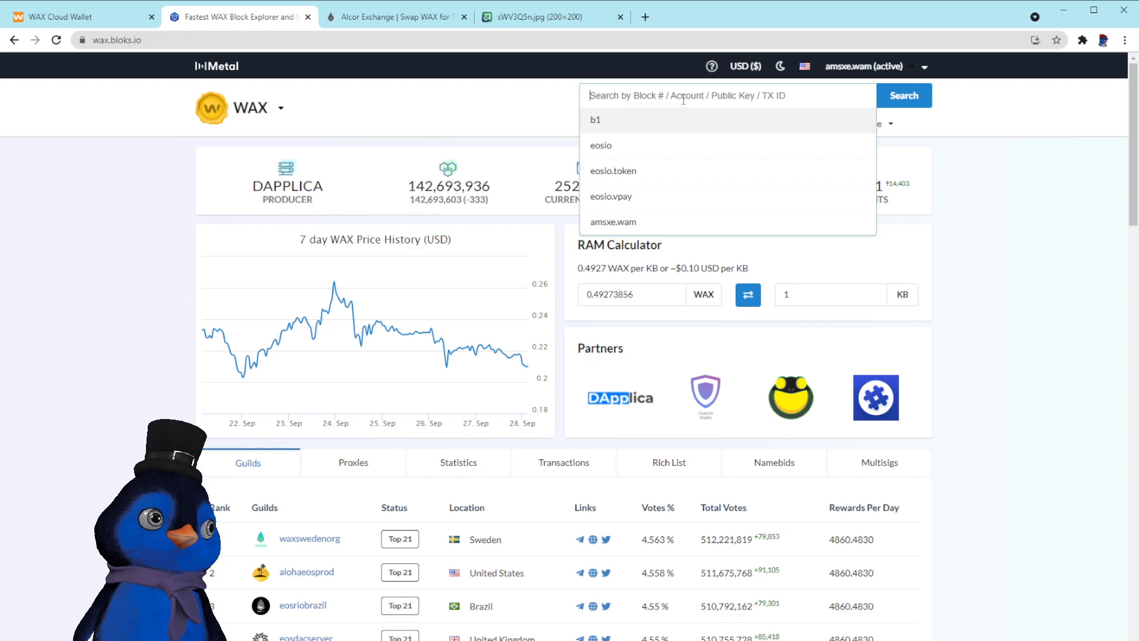
pyautogui.write('amsxe.wam')
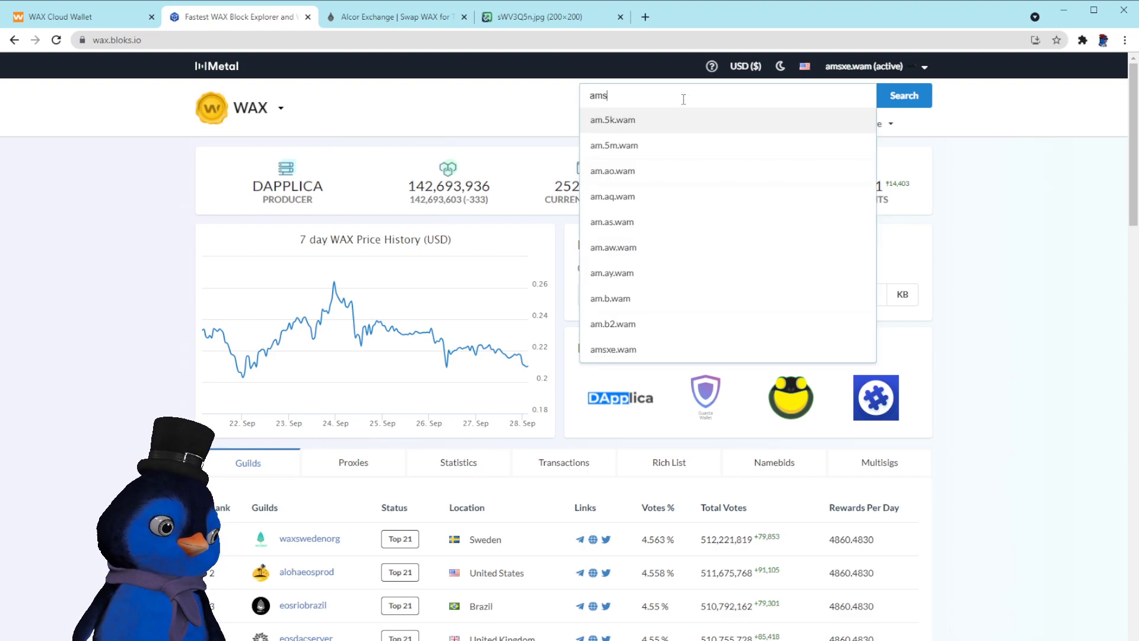
pyautogui.press('Return')
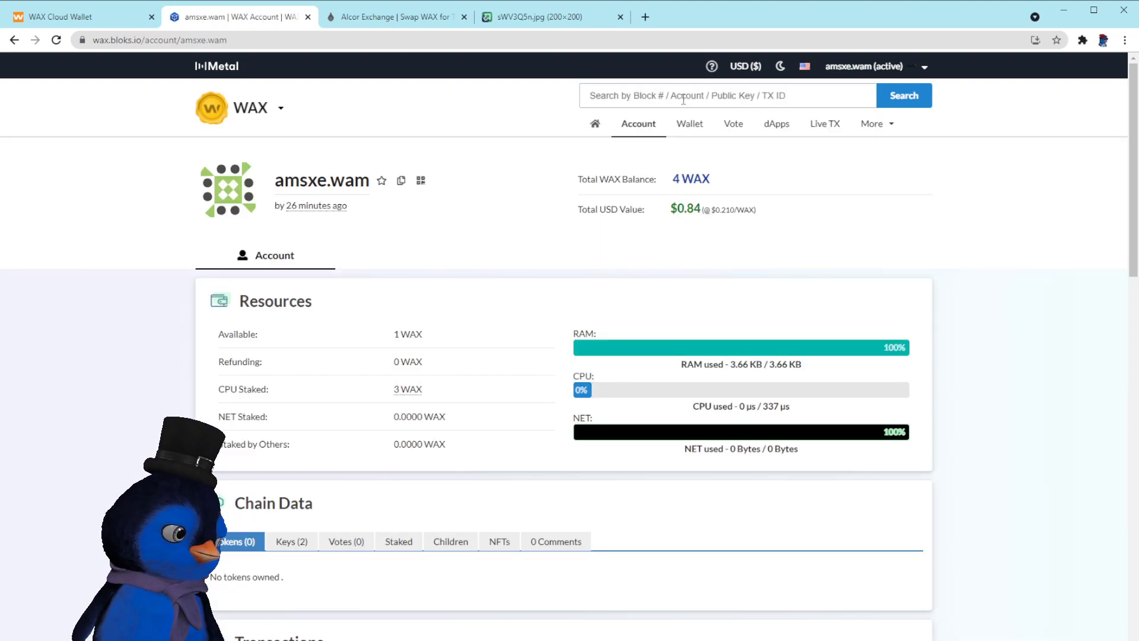
pyautogui.scroll(-6, 676, 463)
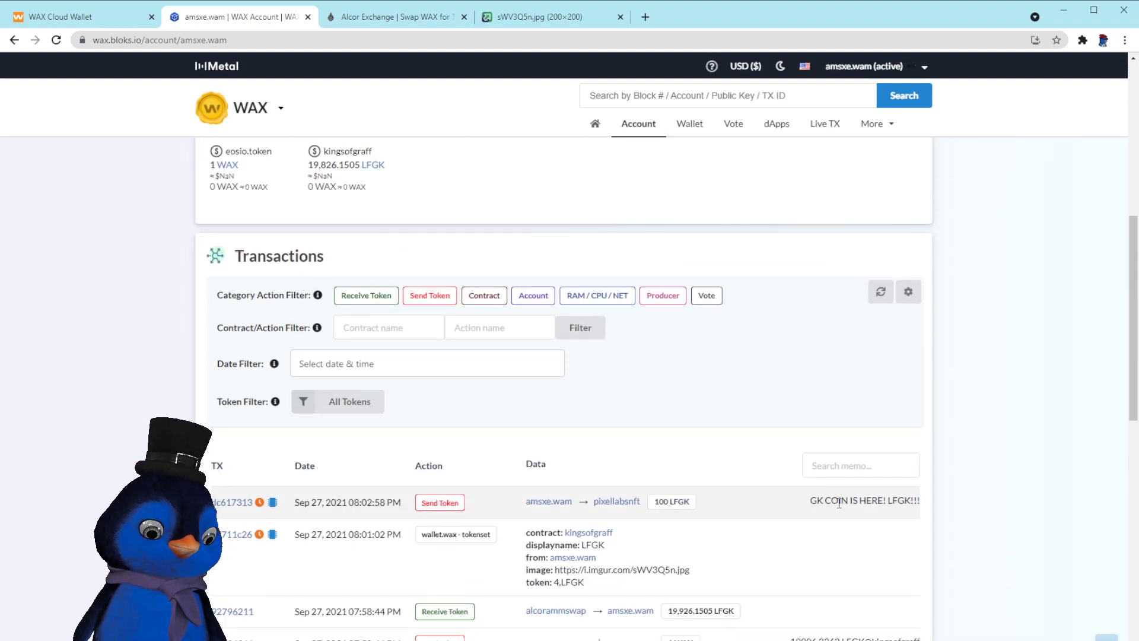
pyautogui.moveTo(912, 505); pyautogui.dragTo(882, 504)
pyautogui.click(884, 503)
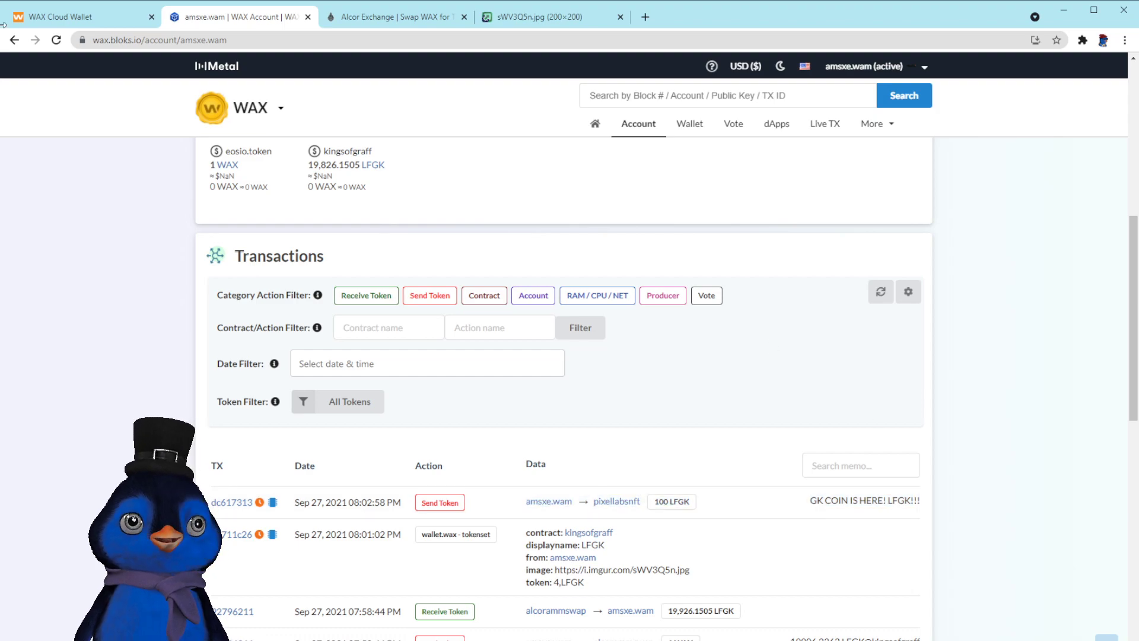
pyautogui.scroll(8, 778, 417)
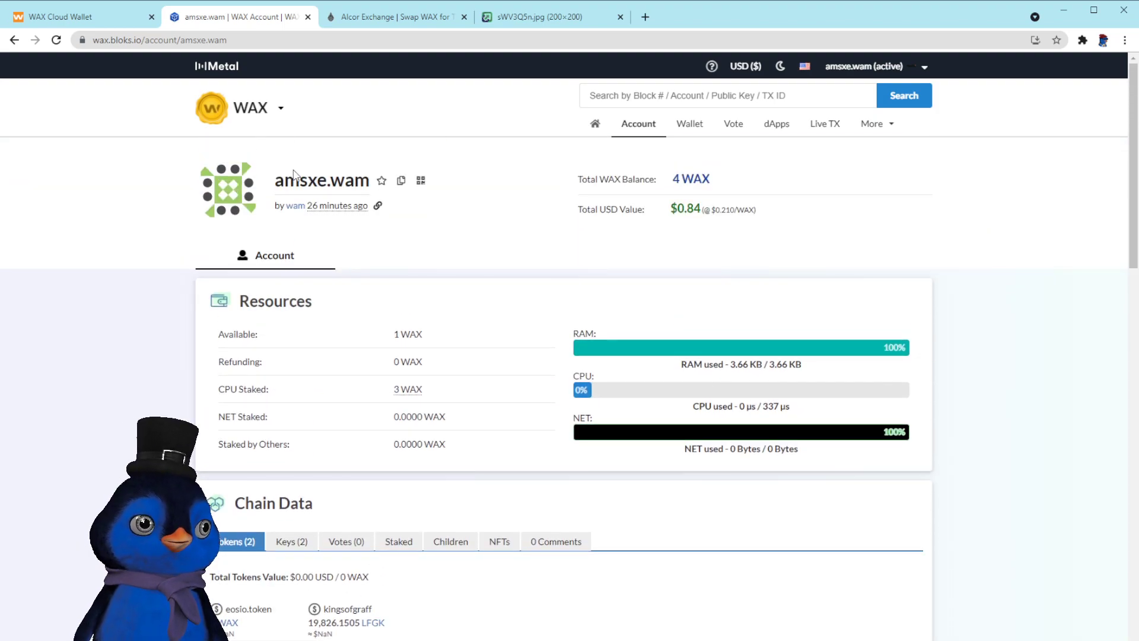
pyautogui.click(690, 125)
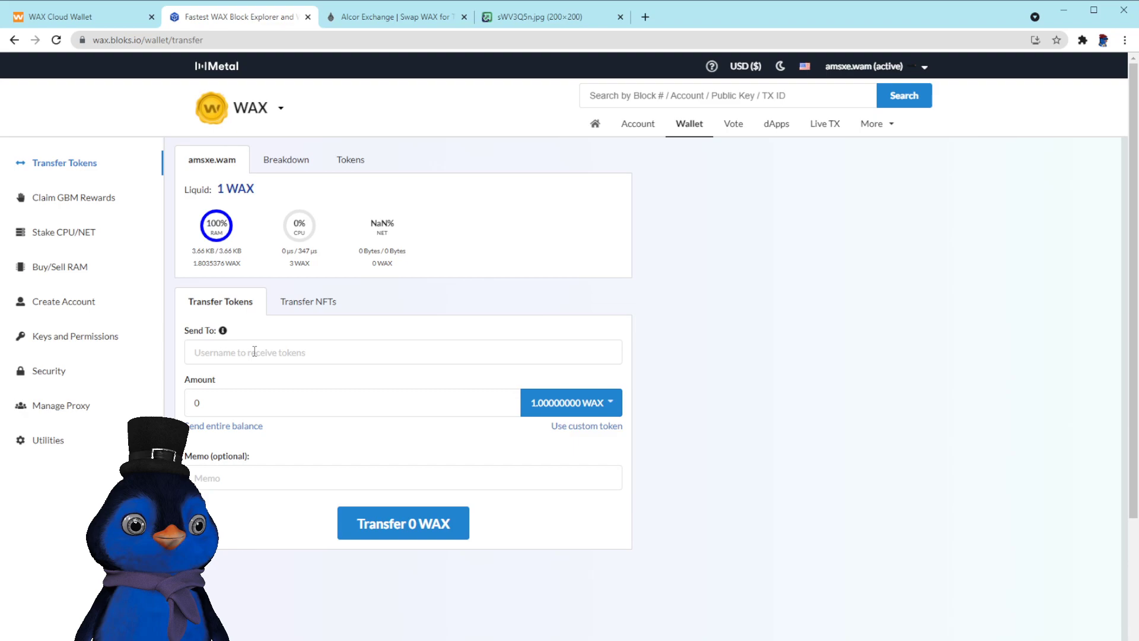
# Submit a 420 LFGK transfer to the recipient account.
pyautogui.click(607, 409)
pyautogui.click(583, 478)
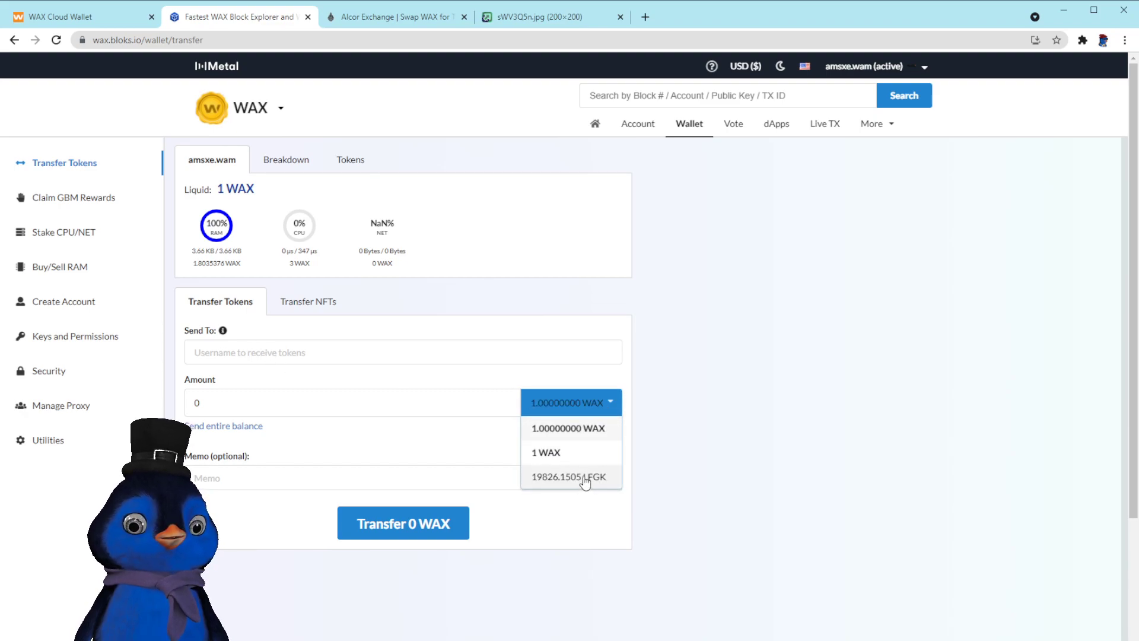
pyautogui.click(250, 356)
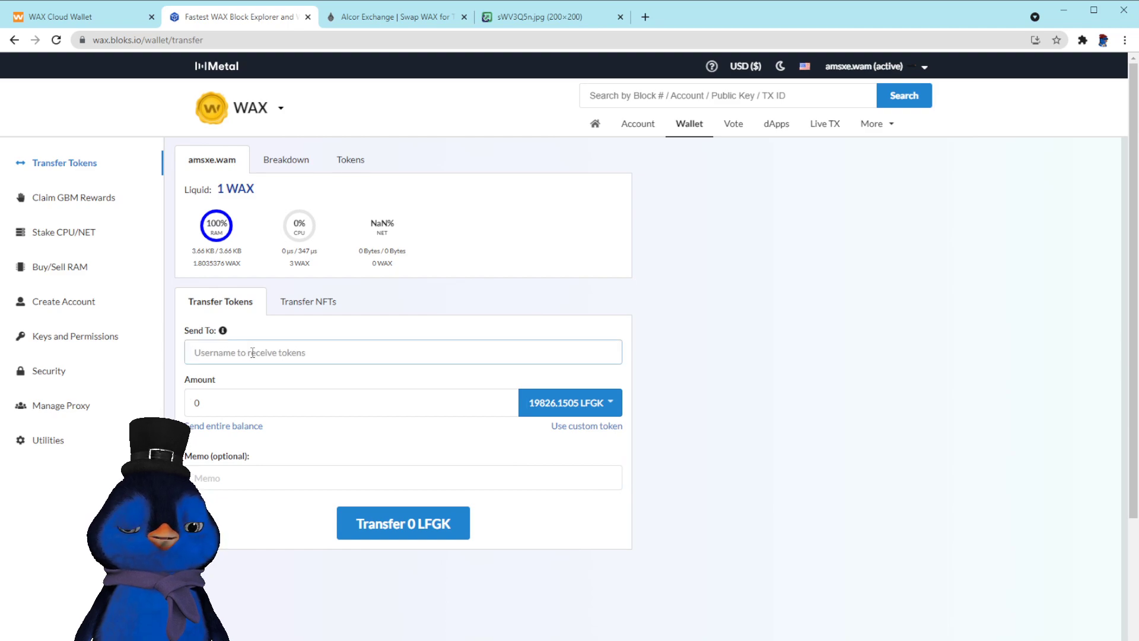
pyautogui.write('pixellabsnft')
pyautogui.press('Tab')
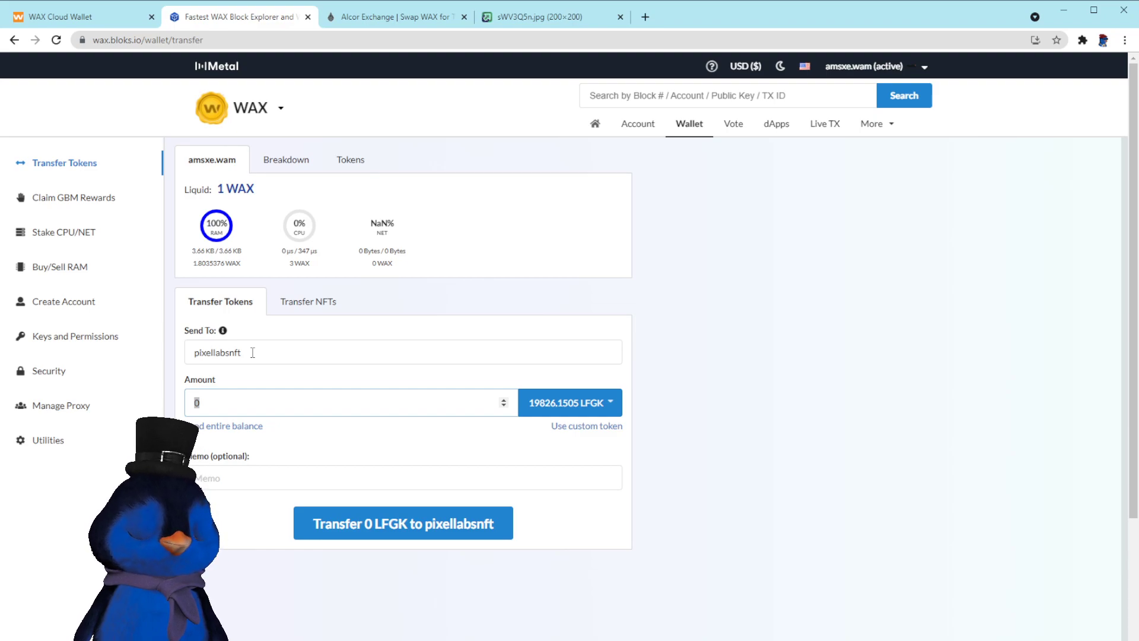
pyautogui.write('420')
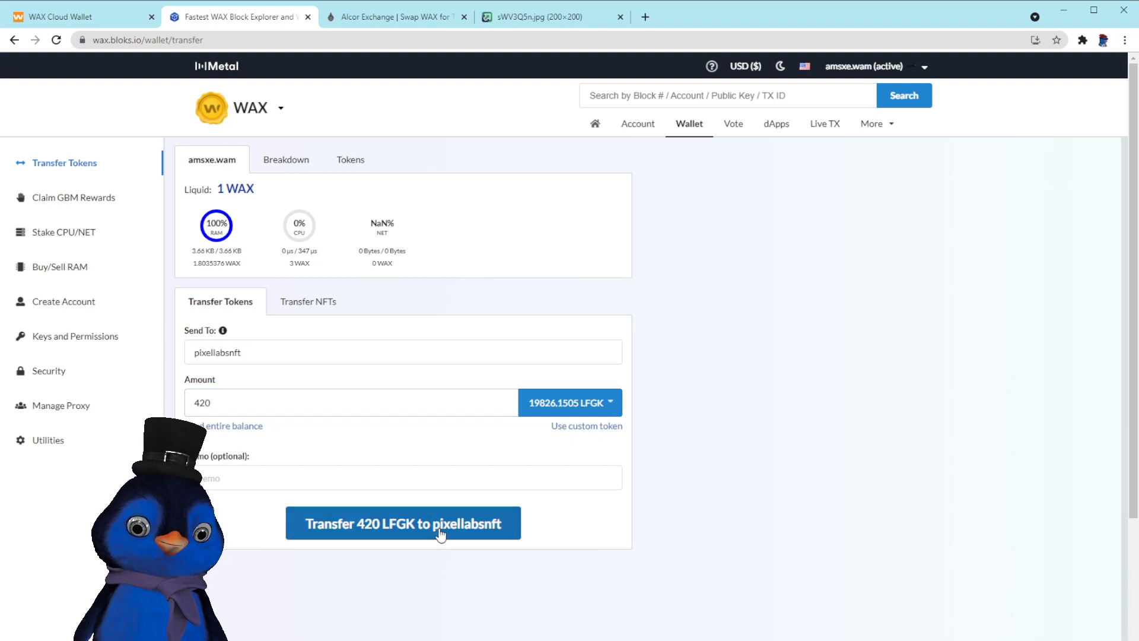
pyautogui.click(408, 529)
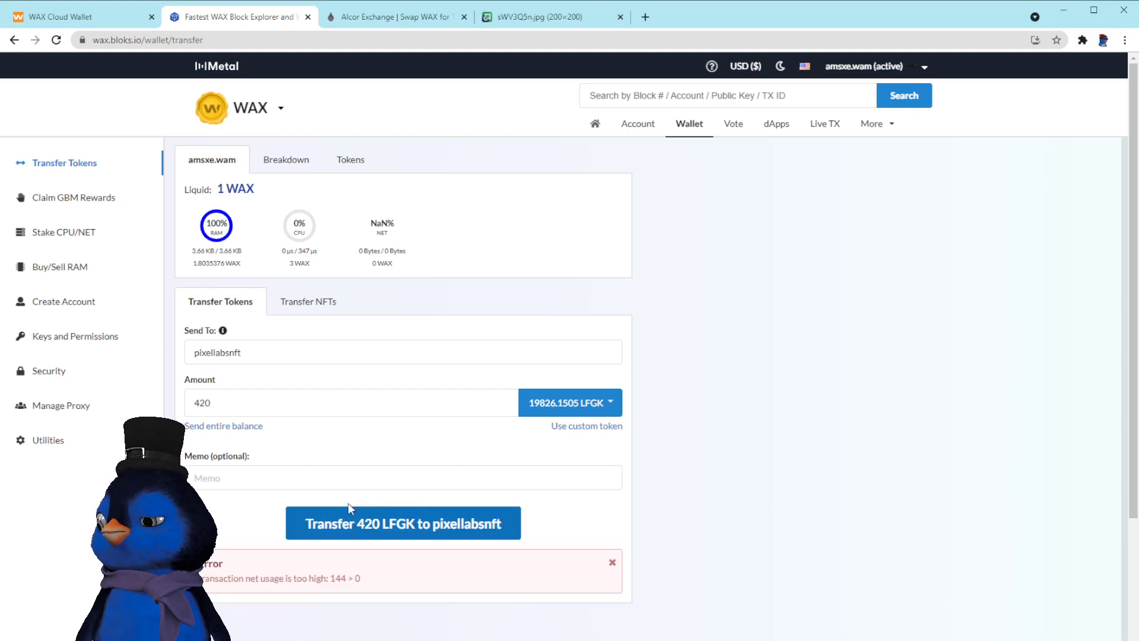
# Read and dismiss the net-usage error, then go to Alcor Exchange.
pyautogui.moveTo(230, 591); pyautogui.dragTo(483, 595)
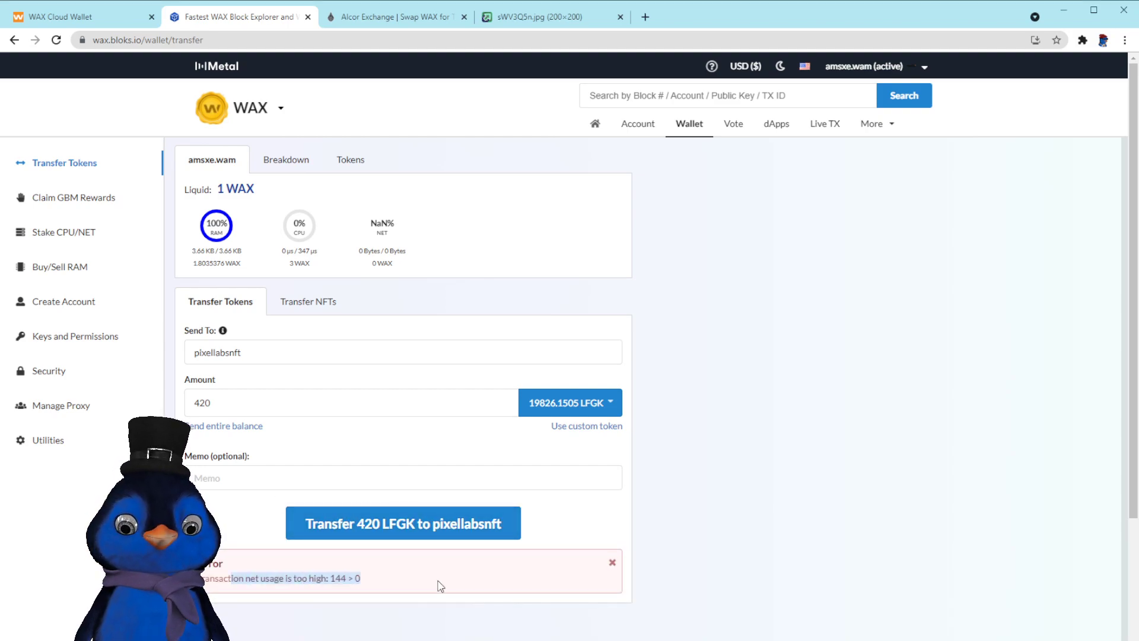
pyautogui.doubleClick(270, 577)
pyautogui.click(613, 562)
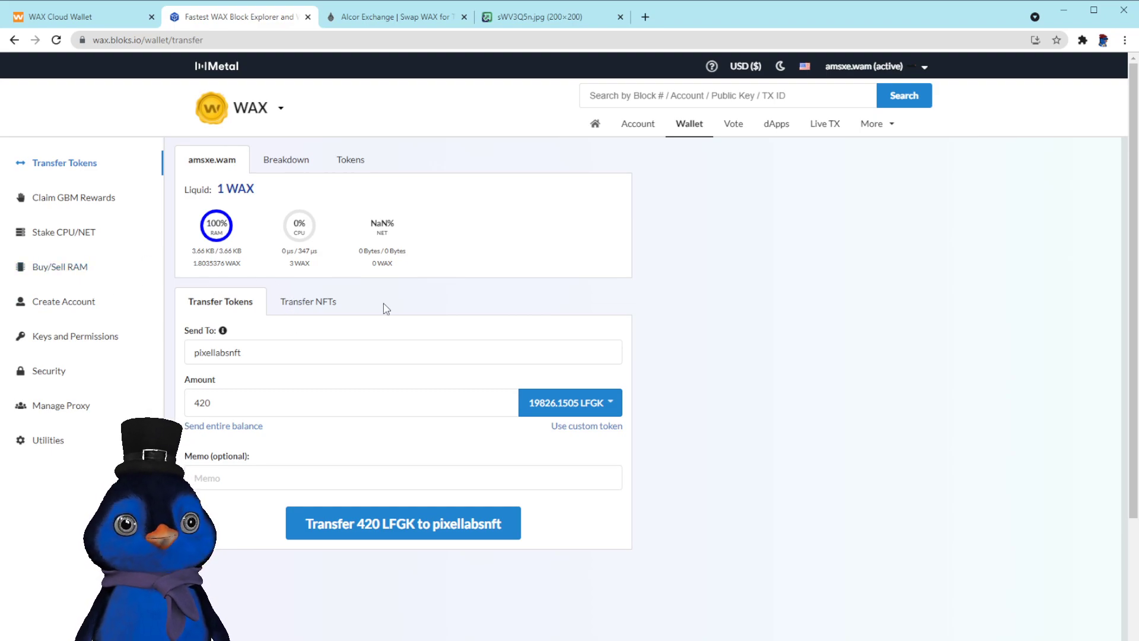
pyautogui.click(397, 26)
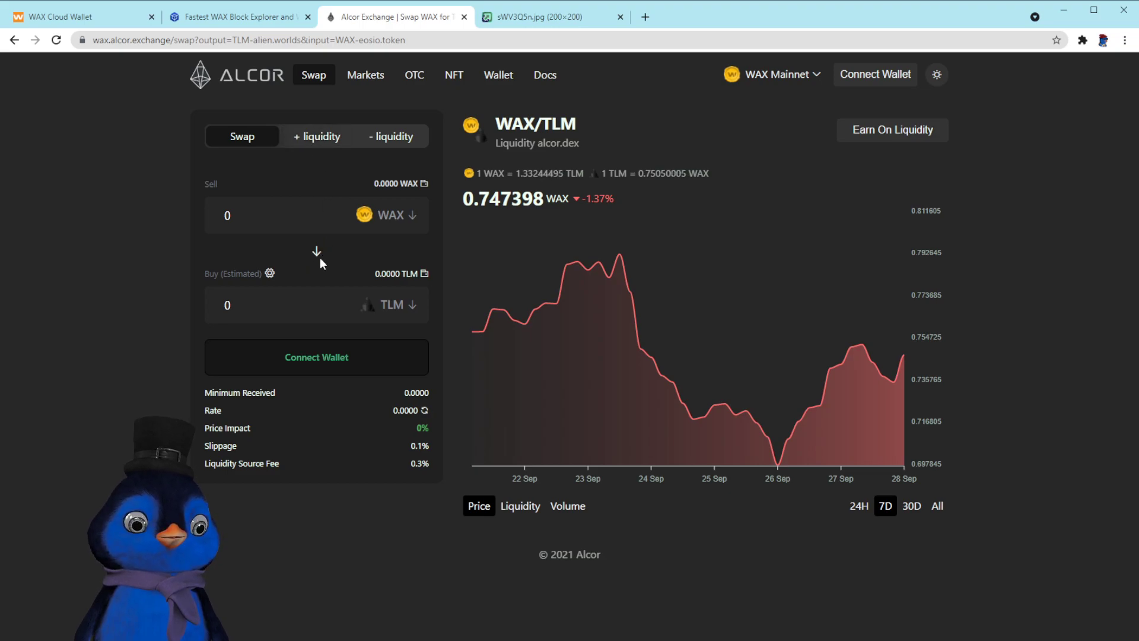
# Try searching 'lf' in the buy-token list, closing the list twice.
pyautogui.click(396, 304)
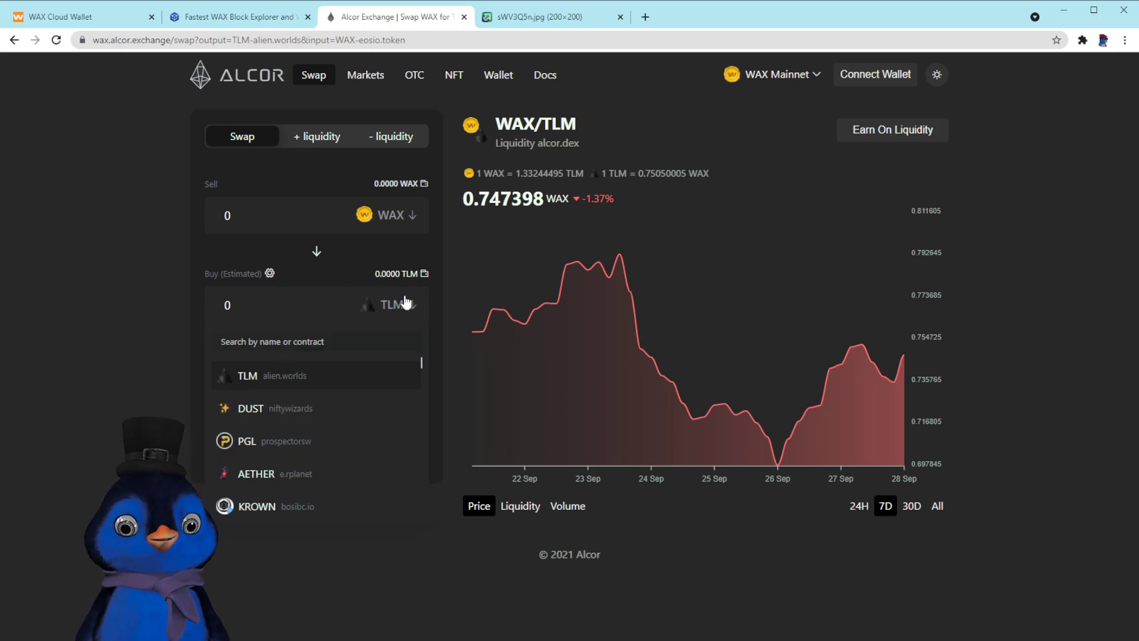
pyautogui.write('lfgk')
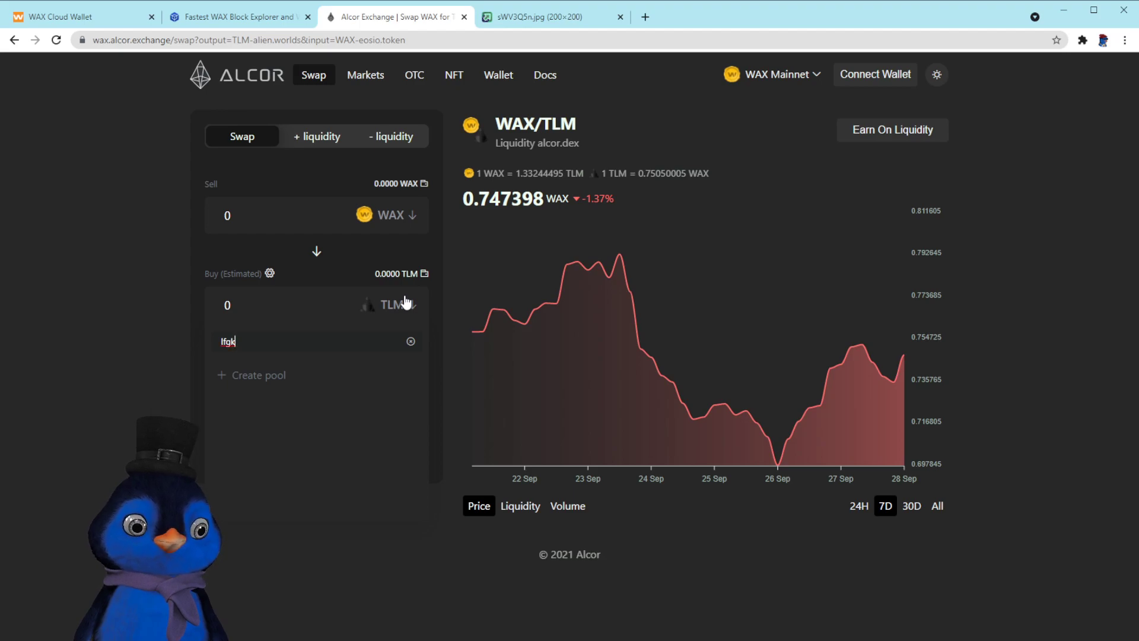
pyautogui.click(236, 138)
pyautogui.click(407, 307)
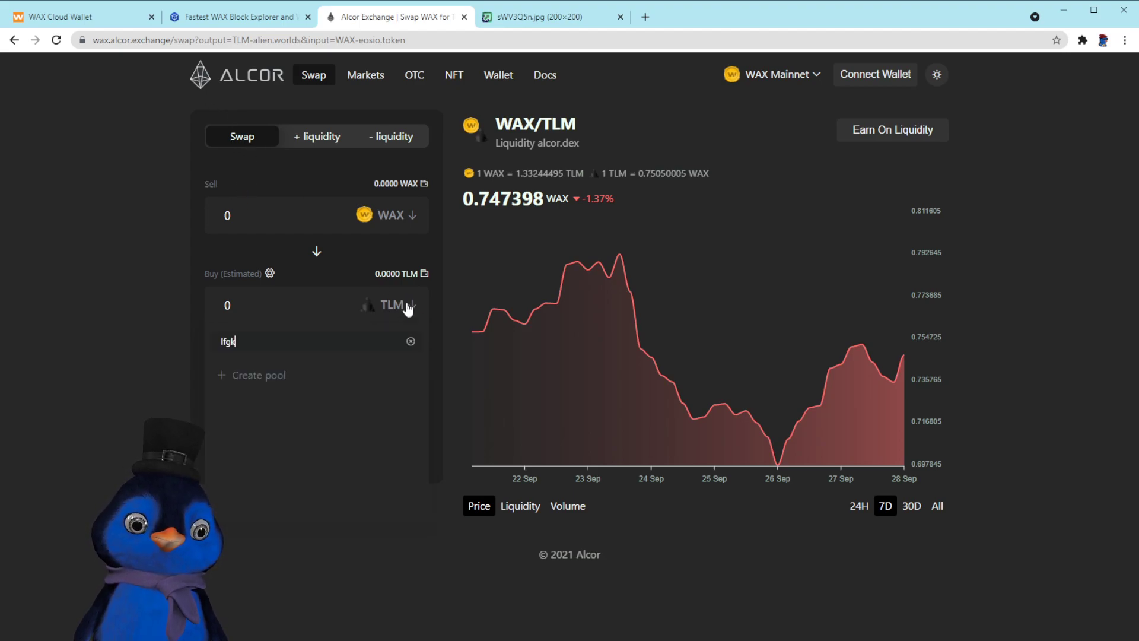
pyautogui.press('BackSpace')
pyautogui.press('BackSpace')
pyautogui.write('lf')
pyautogui.press('BackSpace')
pyautogui.write('f')
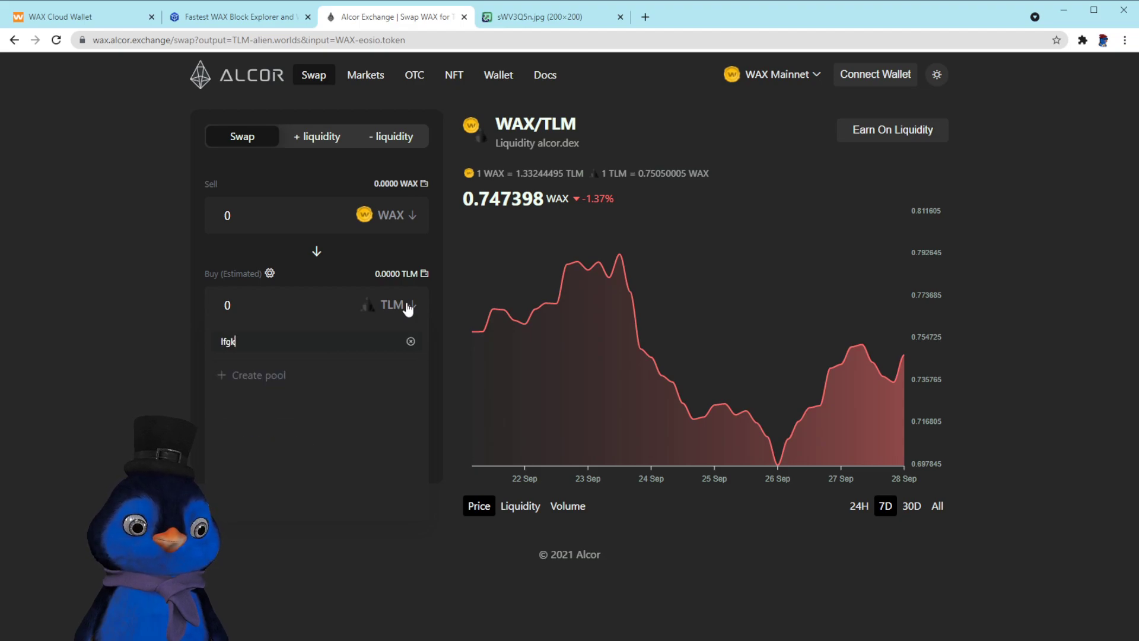
pyautogui.click(248, 136)
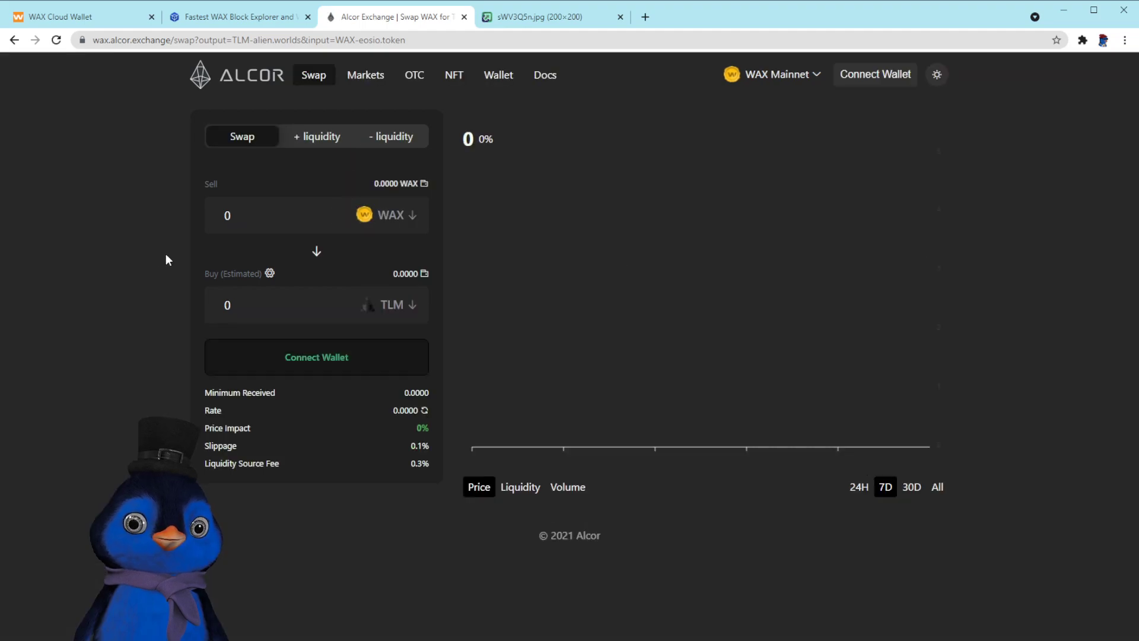
# Search 'lfgk', choose LFGK (kingsofgraff) to buy, and open the add-liquidity view.
pyautogui.click(394, 306)
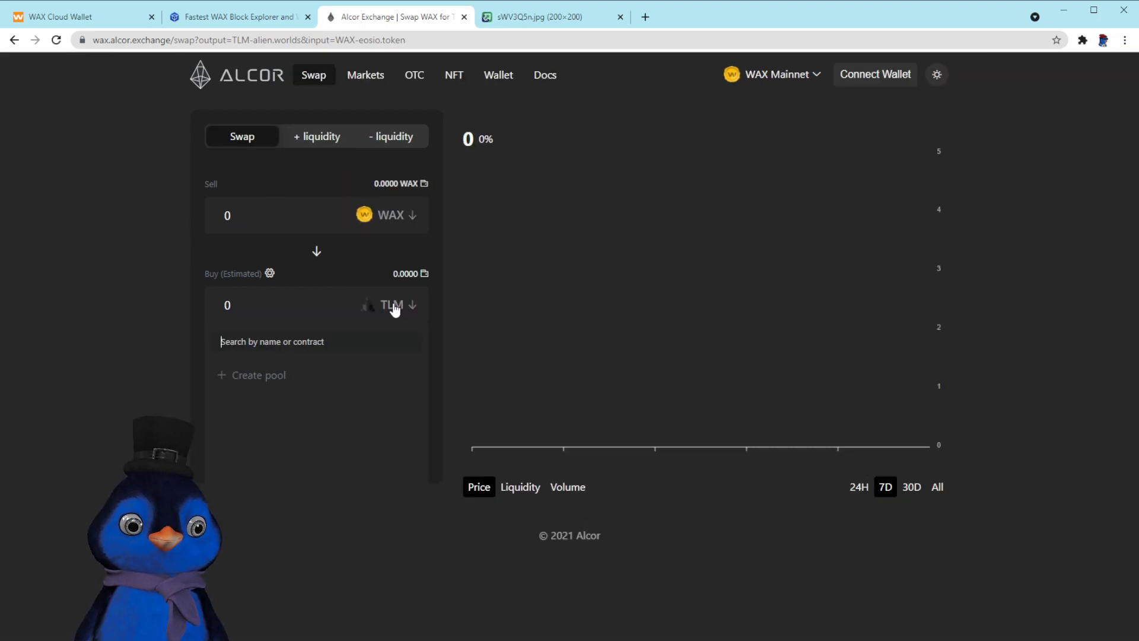
pyautogui.write('lfgk')
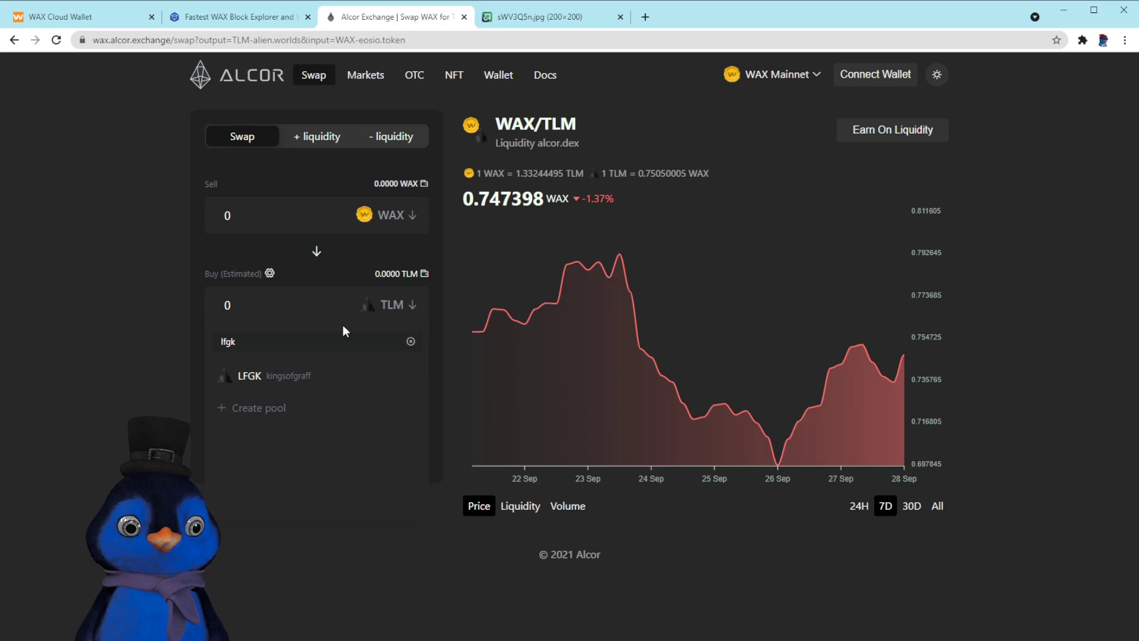
pyautogui.click(279, 379)
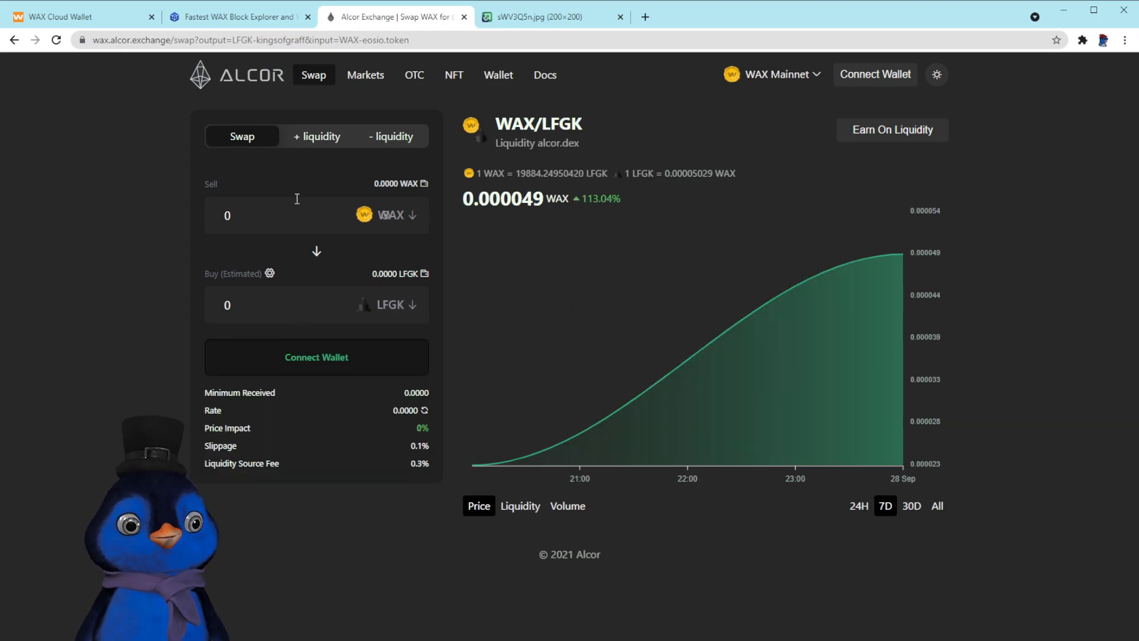
pyautogui.click(316, 143)
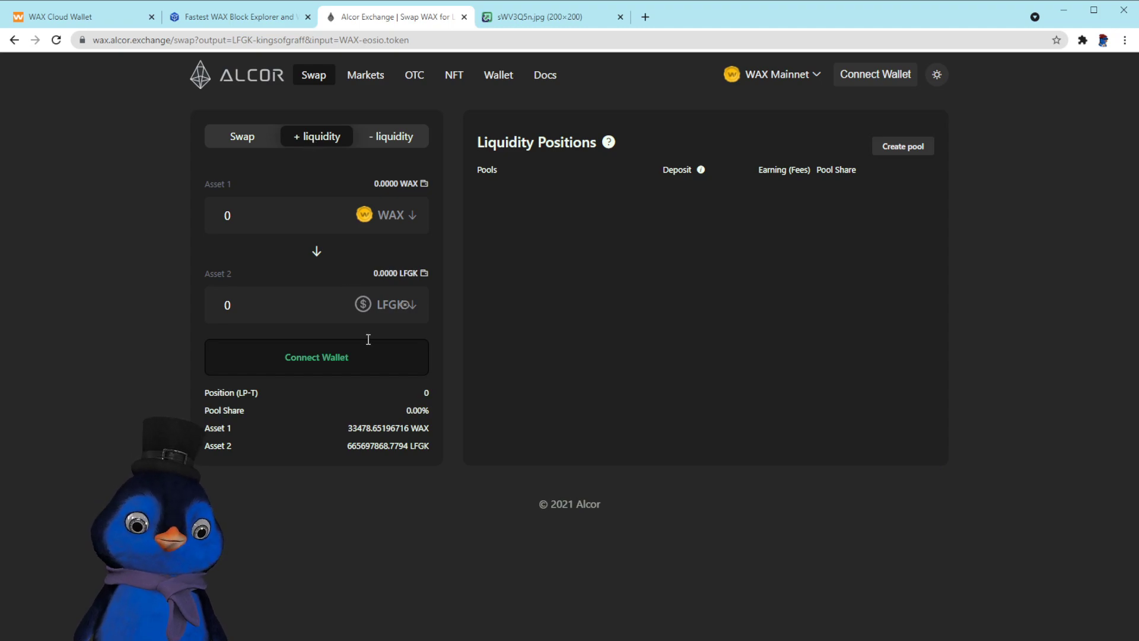
# Read the pool's WAX and LFGK amounts, then return to the WAX/LFGK swap chart.
pyautogui.moveTo(232, 431); pyautogui.dragTo(374, 427)
pyautogui.click(355, 428)
pyautogui.click(398, 428)
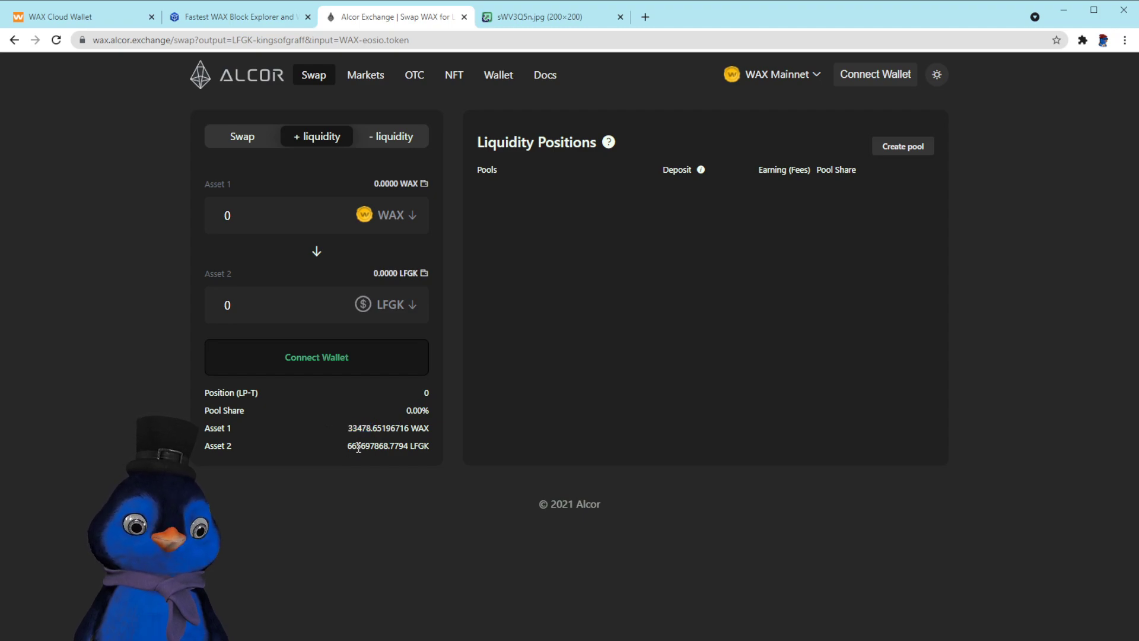
pyautogui.moveTo(388, 446); pyautogui.dragTo(343, 445)
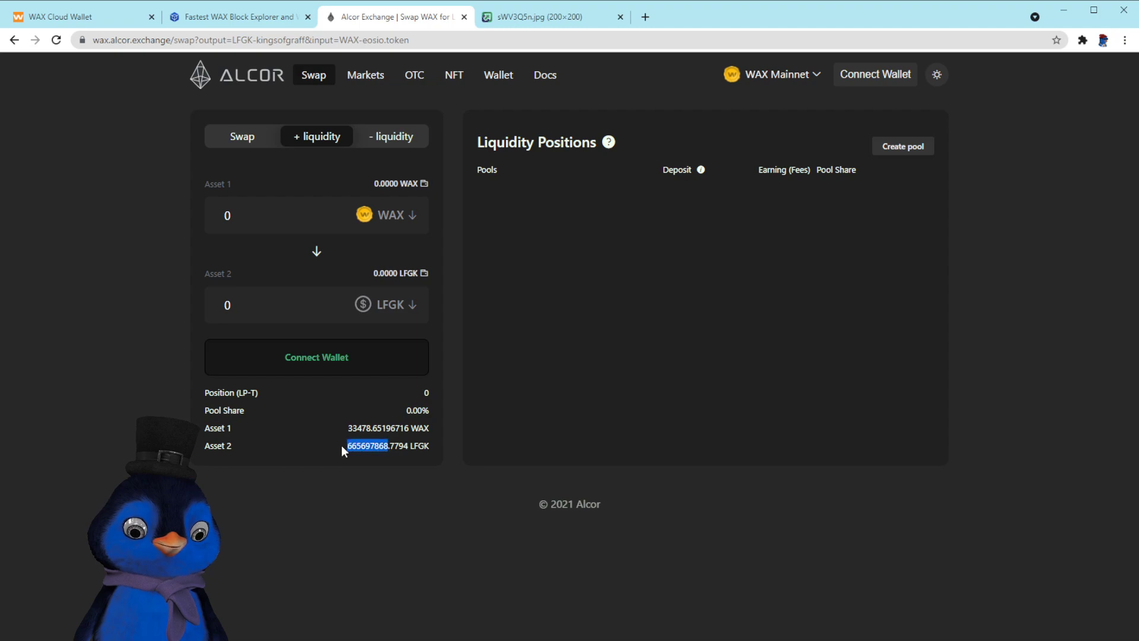
pyautogui.click(371, 451)
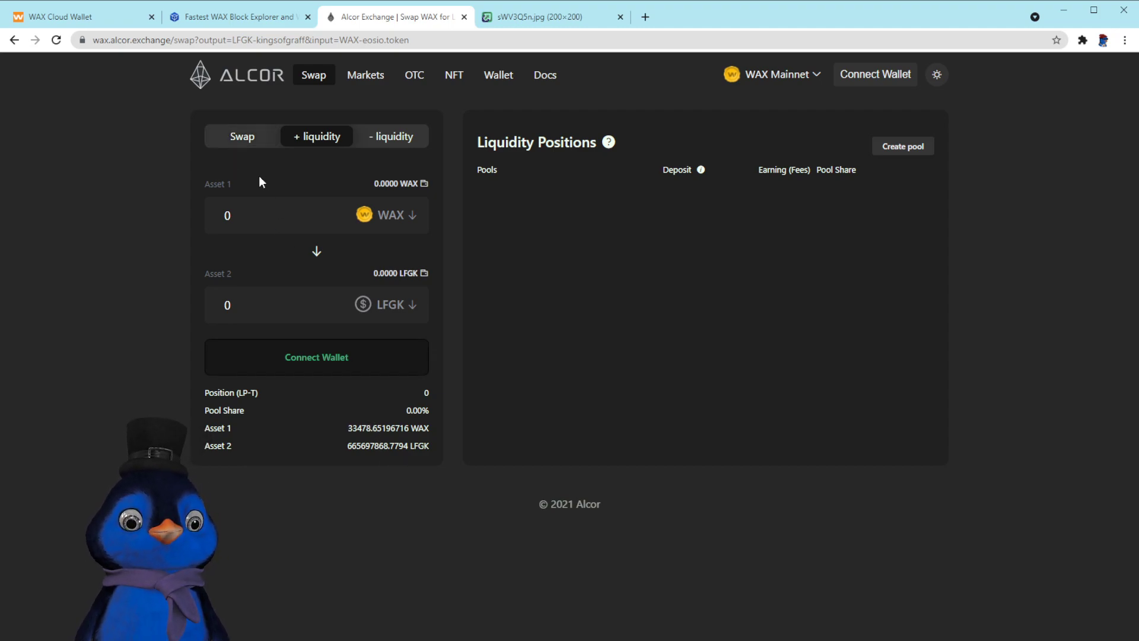
pyautogui.click(243, 142)
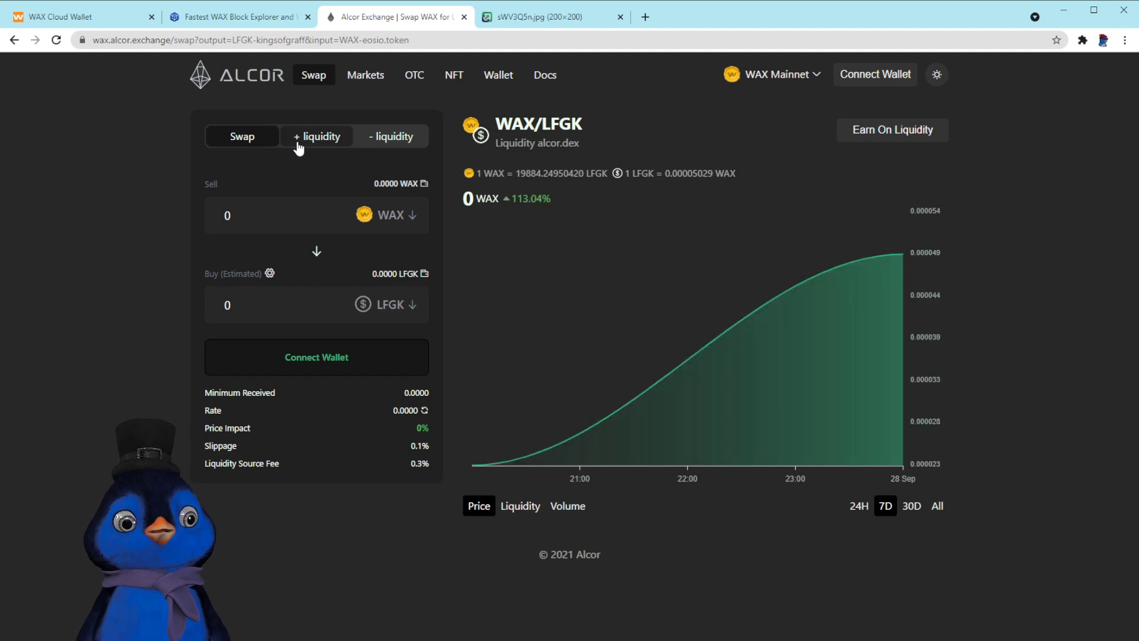